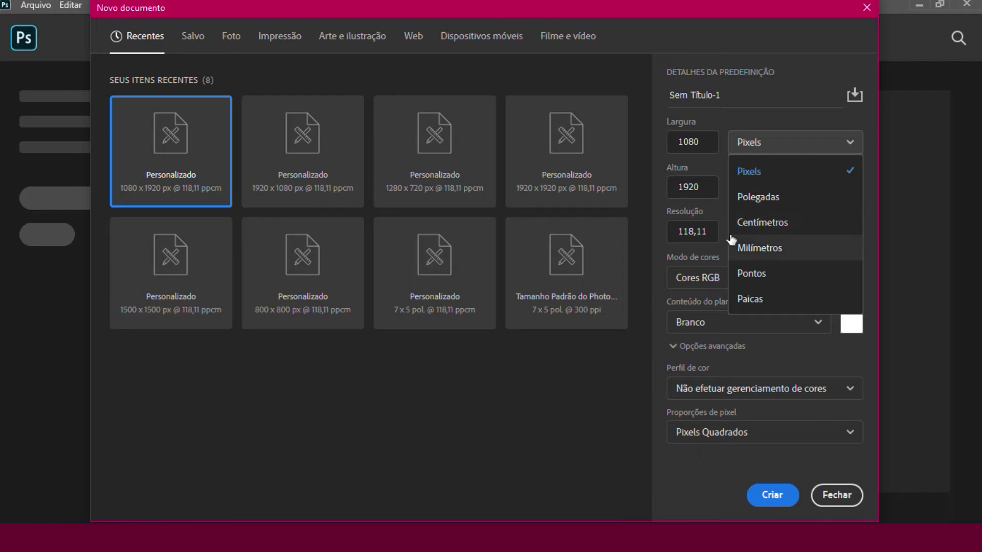
Set the new document's units to pixels and its orientation to landscape, giving 1920 × 1080 pixels
click(754, 172)
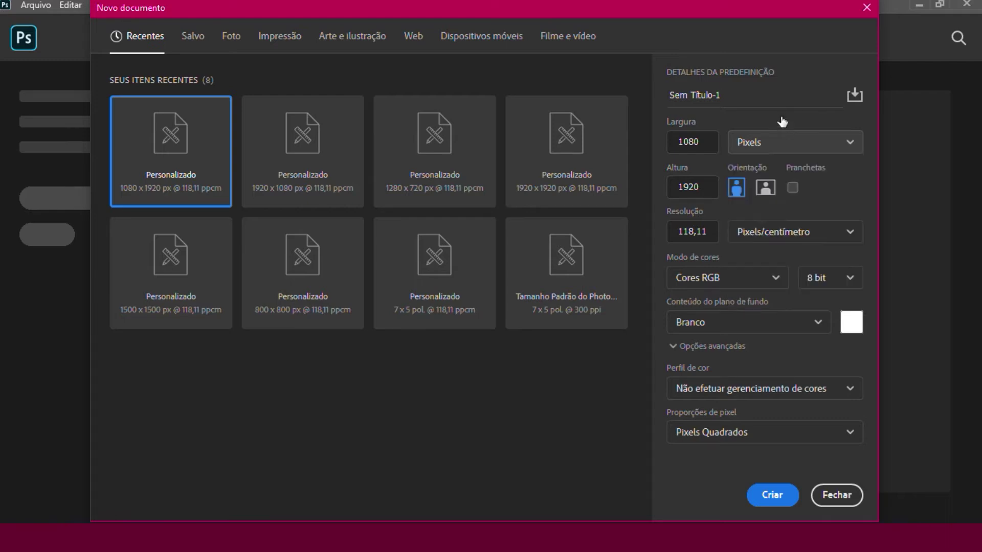
click(765, 187)
click(737, 192)
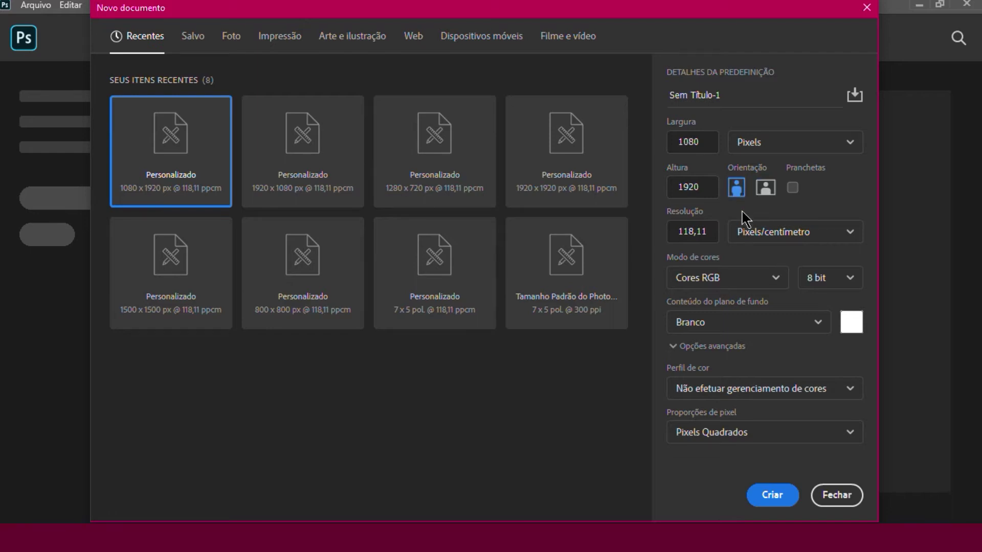
click(765, 187)
click(736, 188)
click(765, 188)
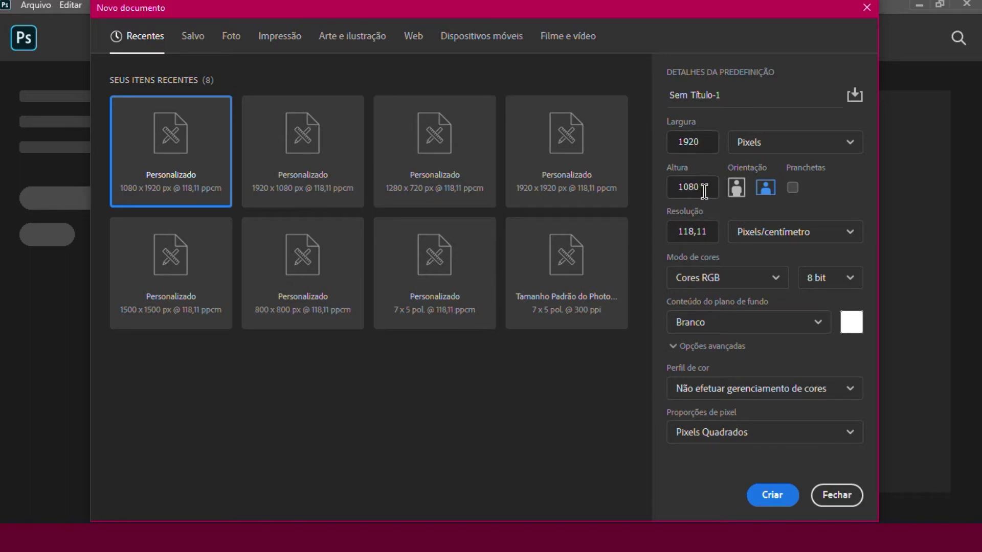
click(736, 187)
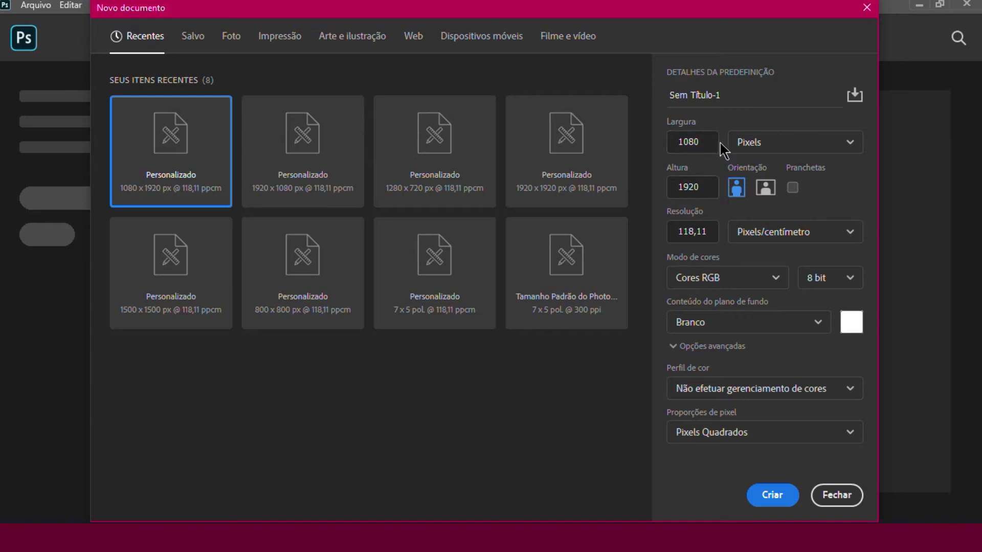
click(759, 189)
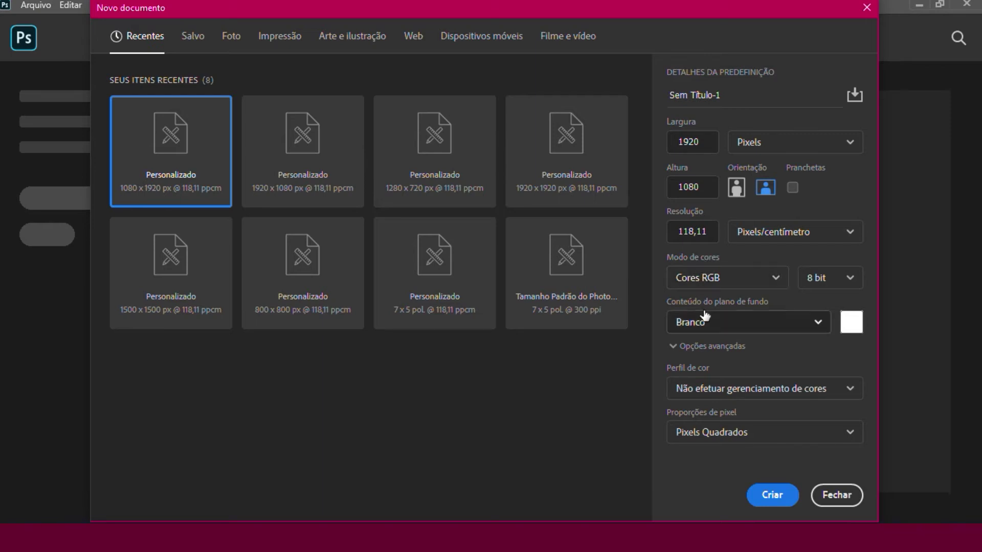
Review the new document's colour modes, background colour picker and background content options without changing them
click(712, 278)
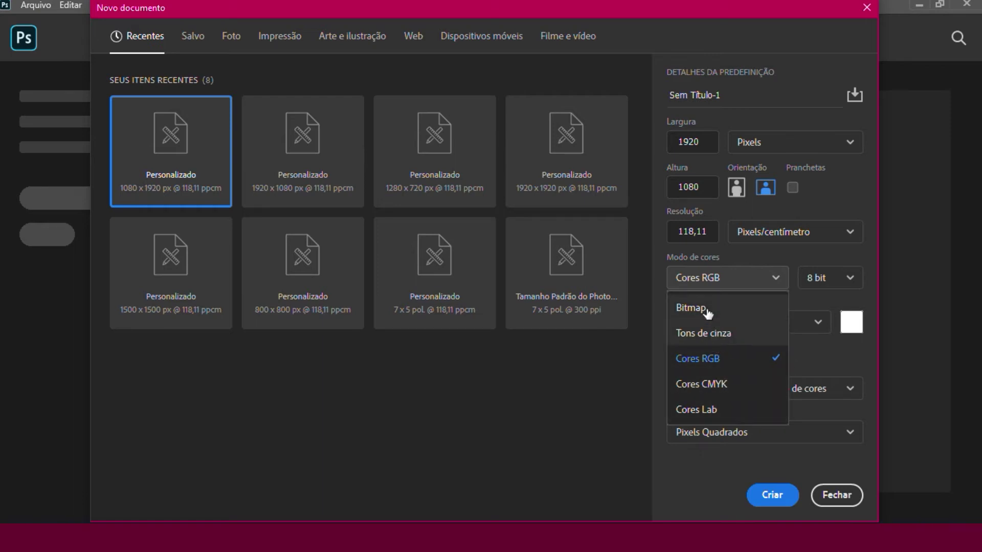
click(760, 260)
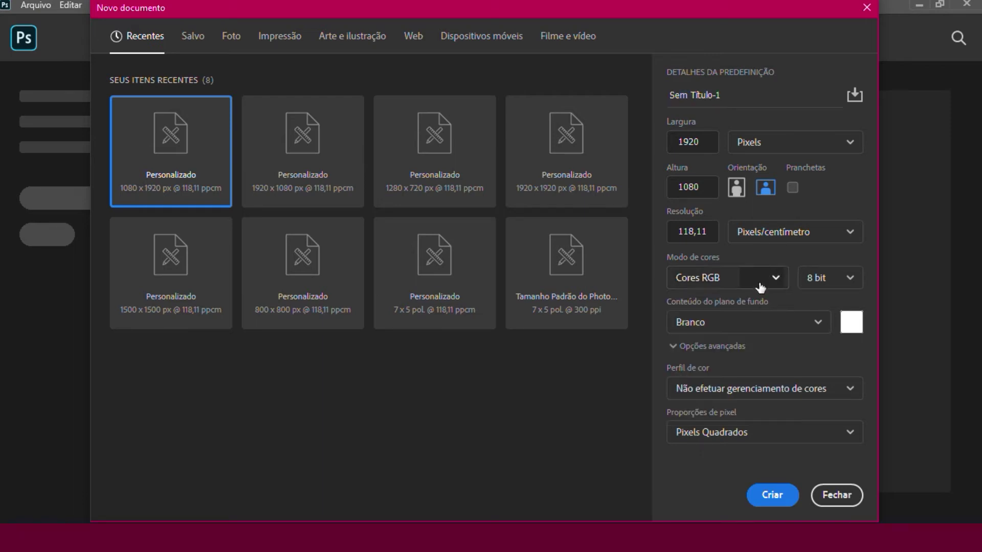
click(771, 278)
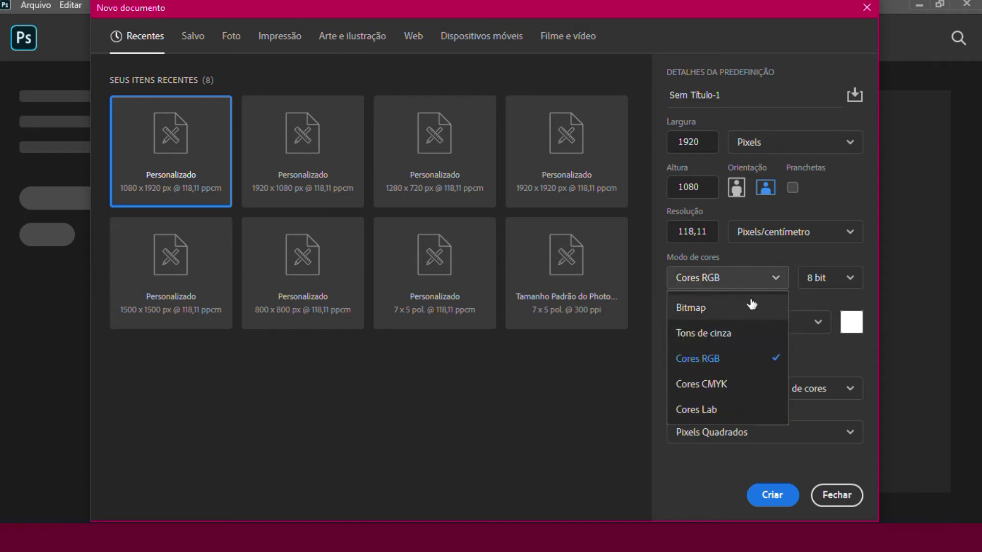
key(Escape)
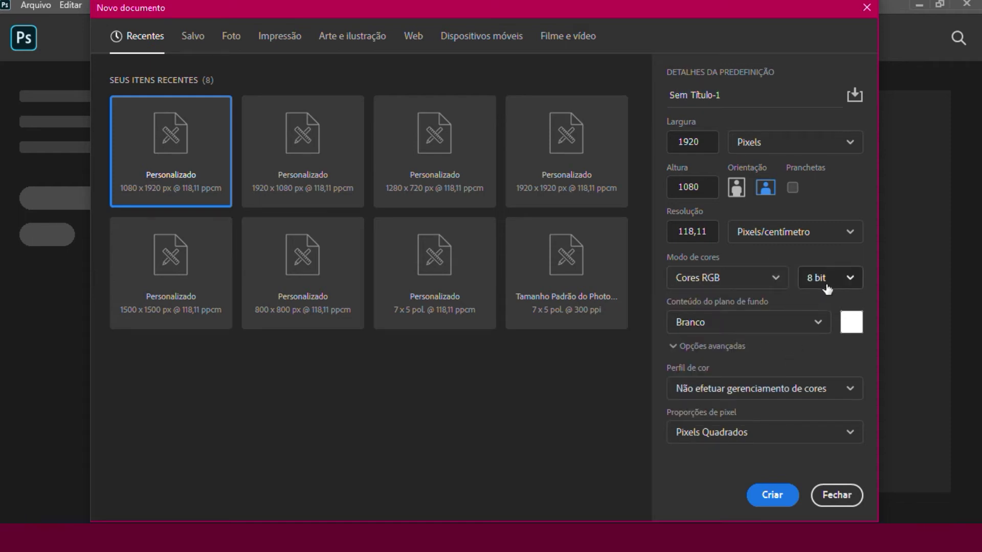
click(851, 323)
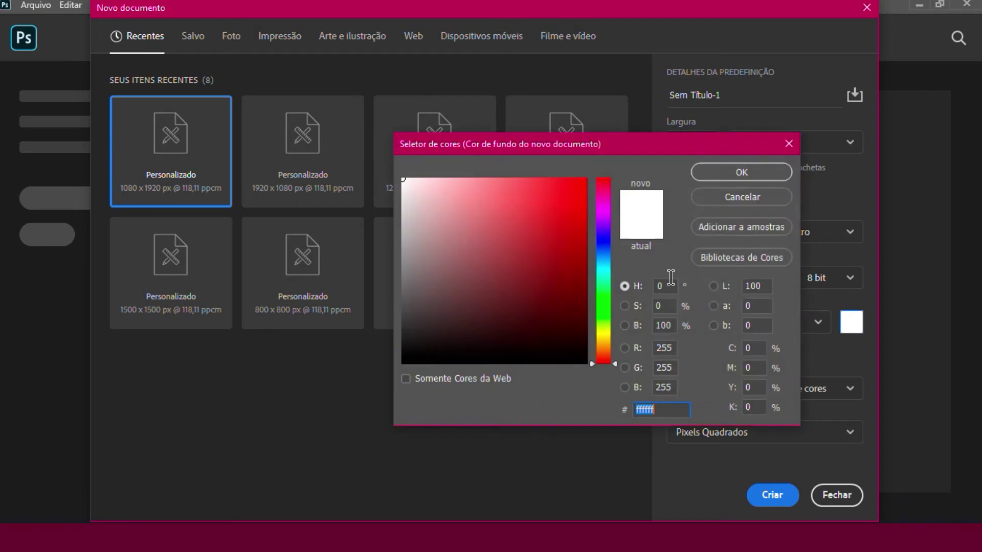
mouse_move(562, 237)
mouse_down()
mouse_move(491, 201)
mouse_move(393, 176)
mouse_up()
click(763, 202)
click(748, 325)
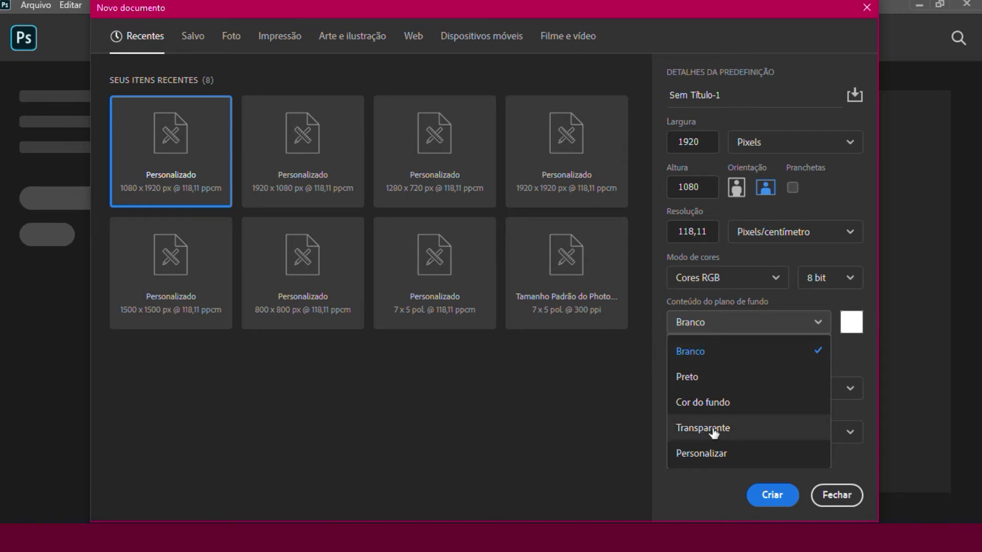
click(654, 362)
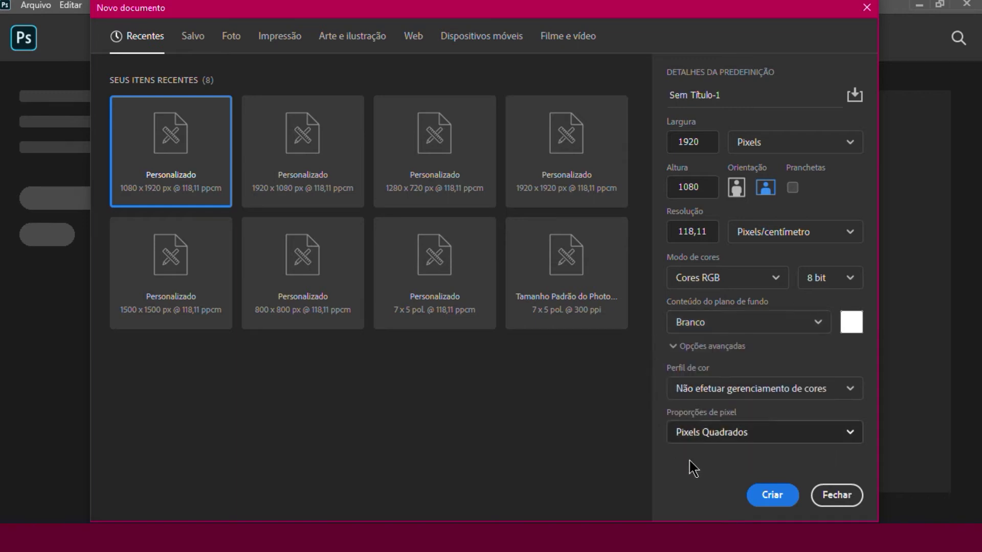
Create the document and switch to the Pintura workspace
click(761, 496)
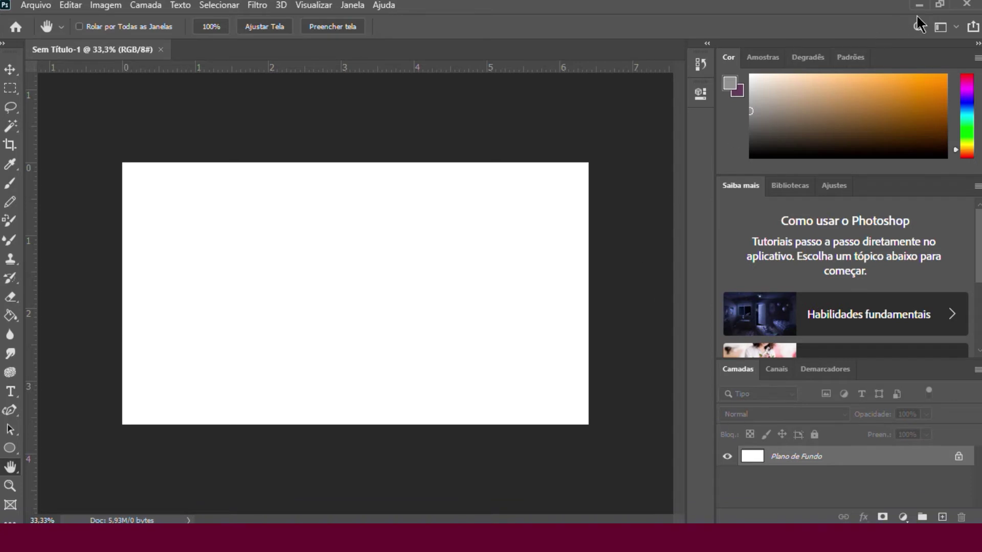
click(939, 26)
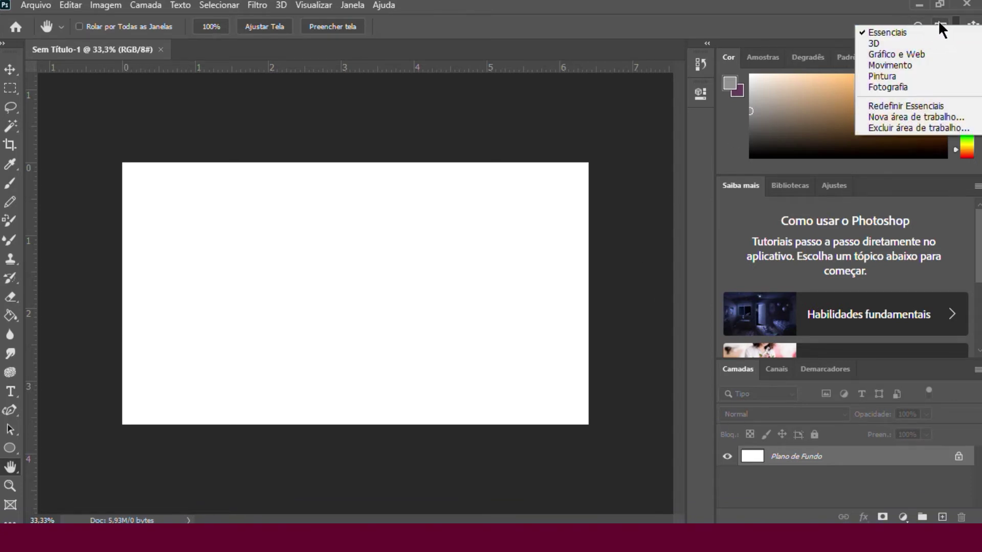
click(890, 76)
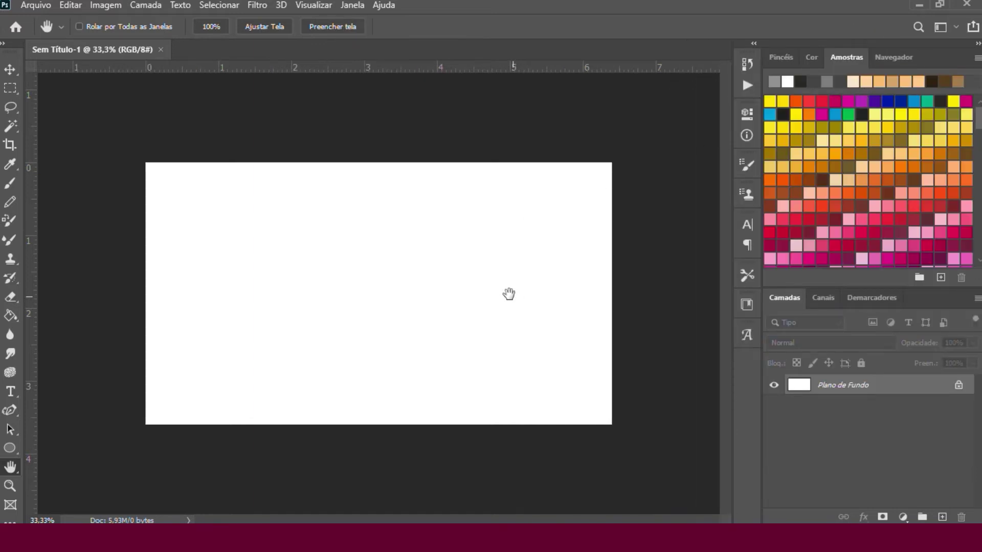
Add a new empty layer above the background and look through the brushes, colour and swatches views
click(942, 517)
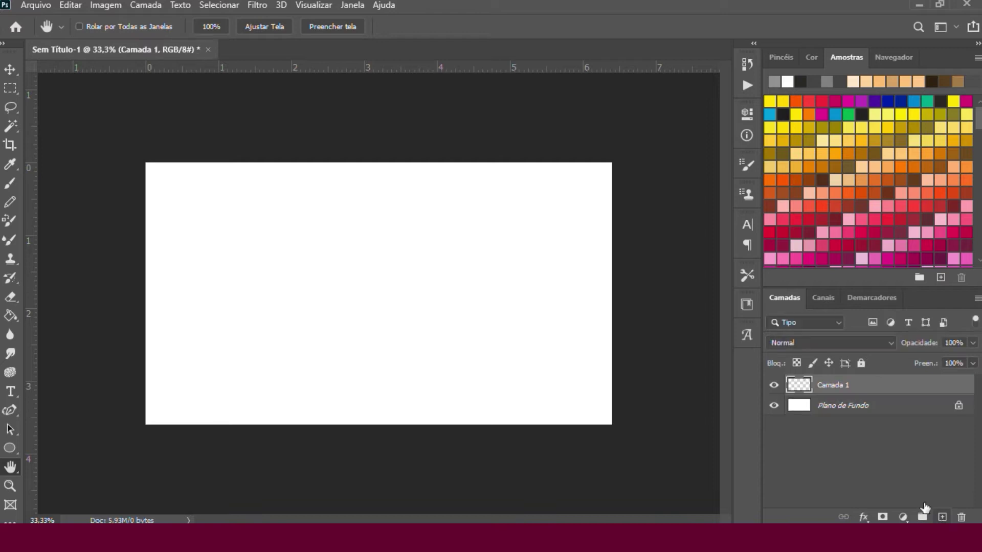
click(808, 58)
click(792, 57)
click(827, 59)
click(813, 59)
click(844, 58)
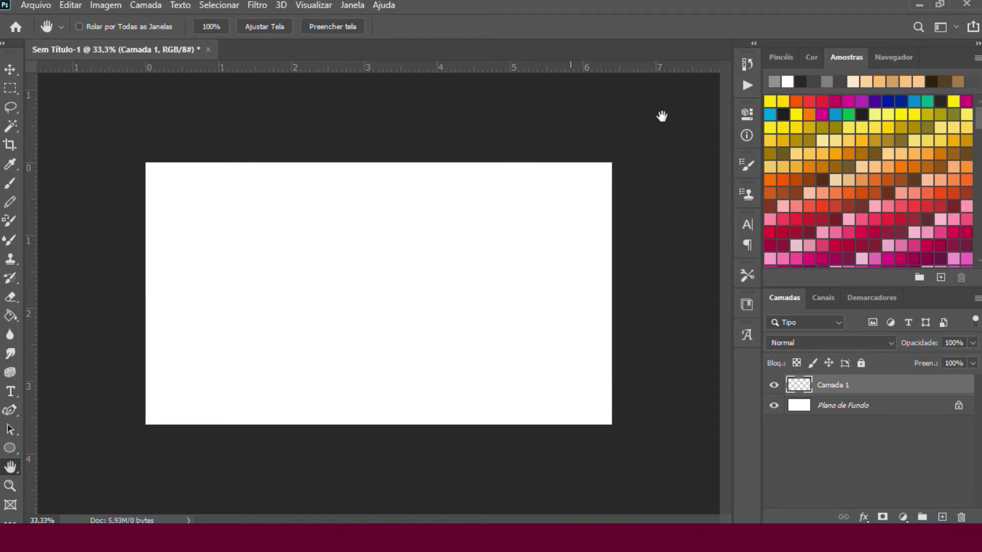
Preview the Gráfico e Web workspace and switch to the Movimento workspace
click(940, 28)
click(902, 82)
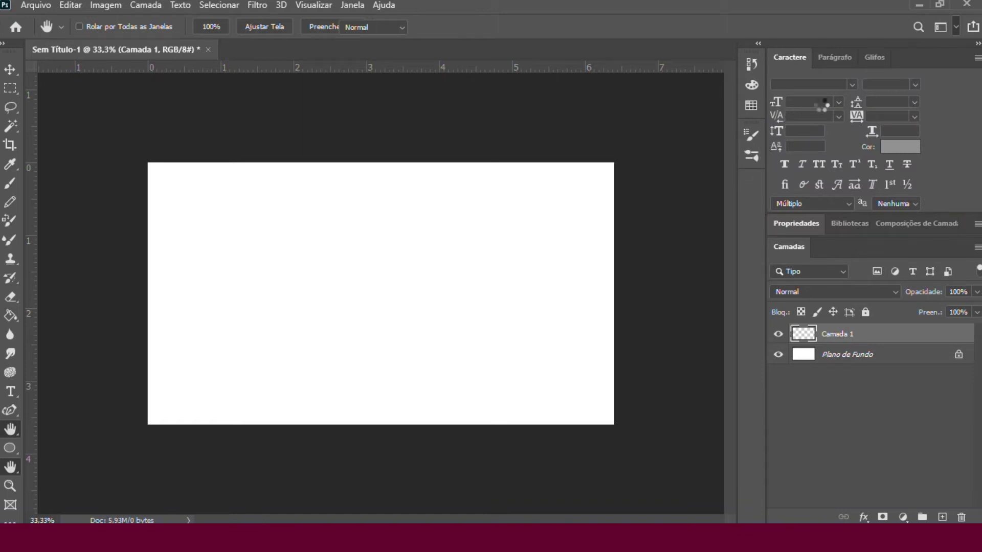
click(939, 29)
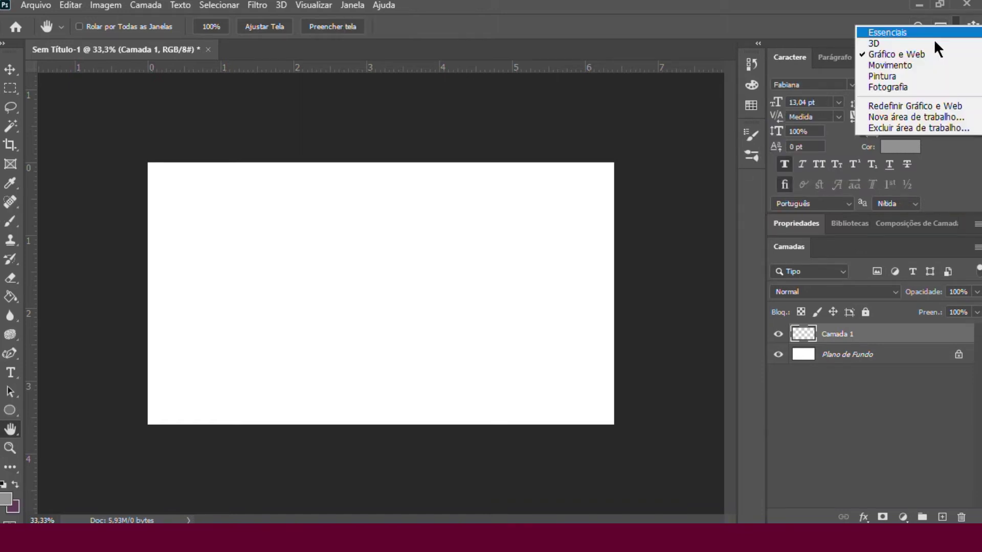
click(915, 66)
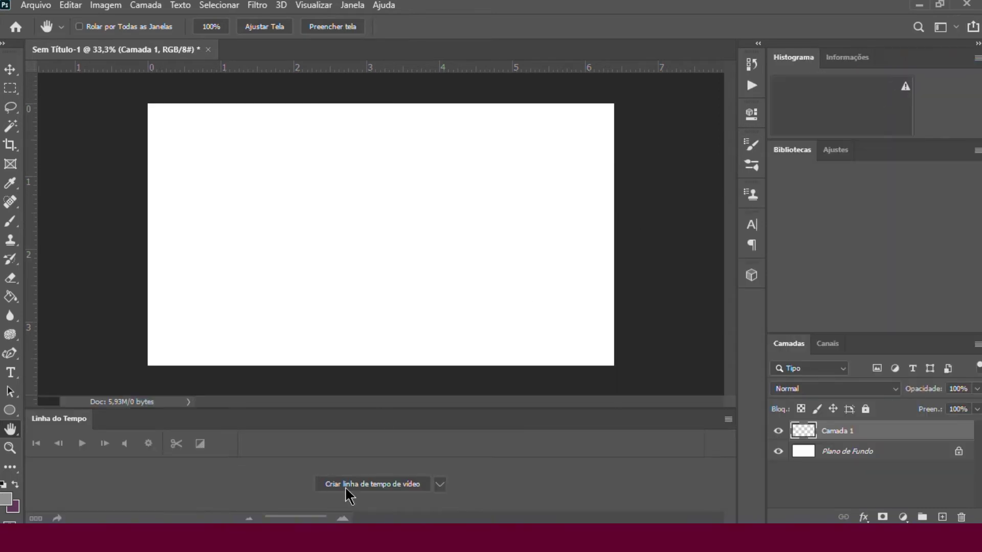
Create a video timeline, dismiss its tip and return to the Pintura workspace
click(378, 484)
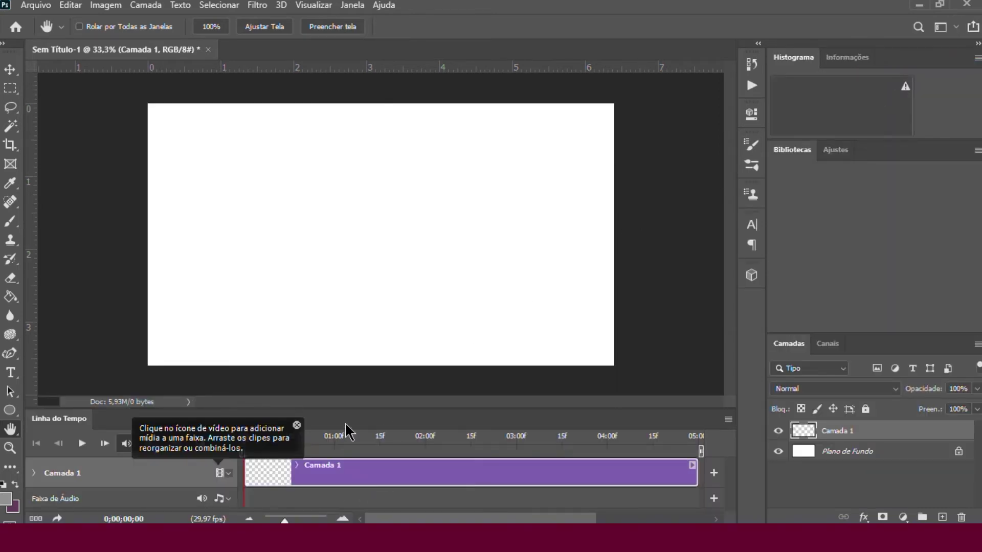
click(296, 424)
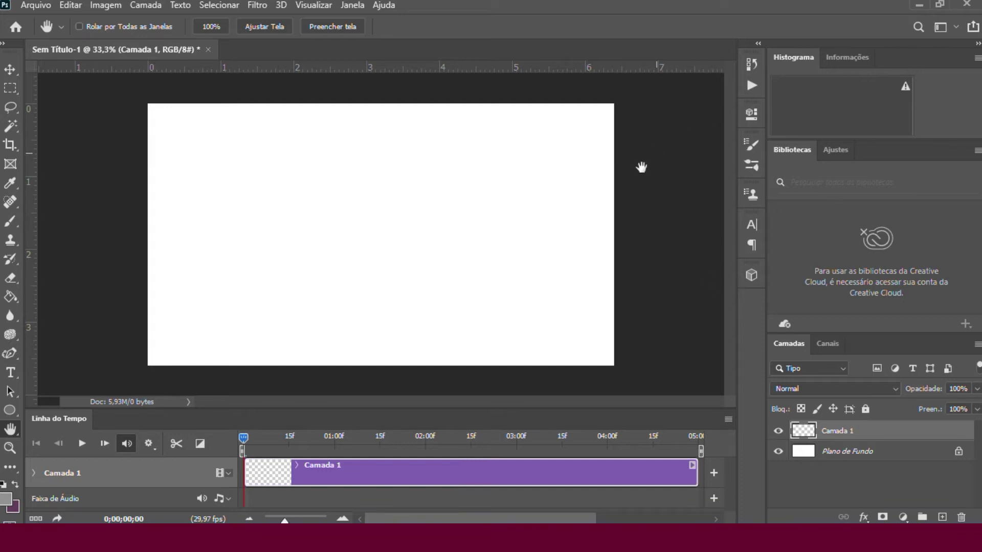
click(943, 28)
click(889, 78)
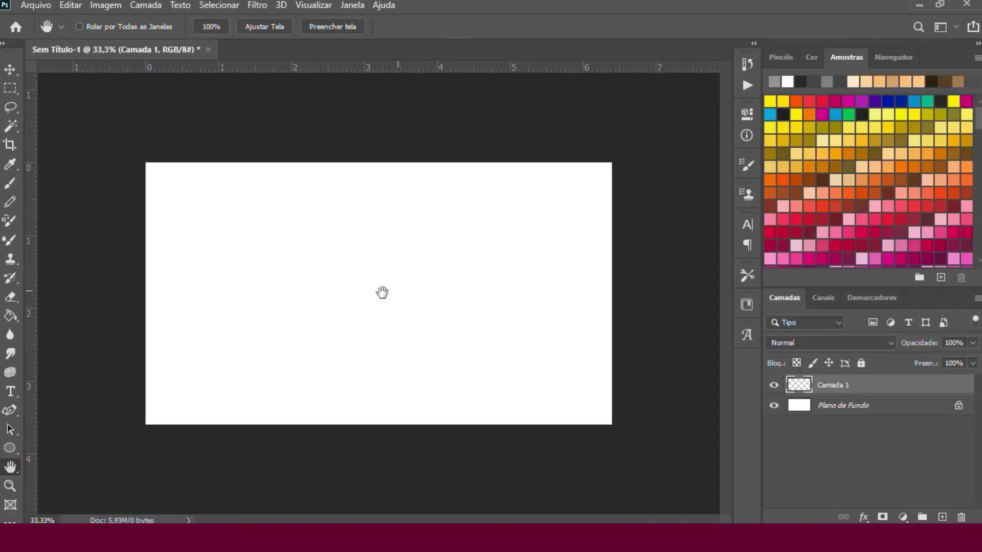
Activate the Brush tool and display the brush presets beside the canvas, briefly opening the brush pop-ups as well
click(11, 183)
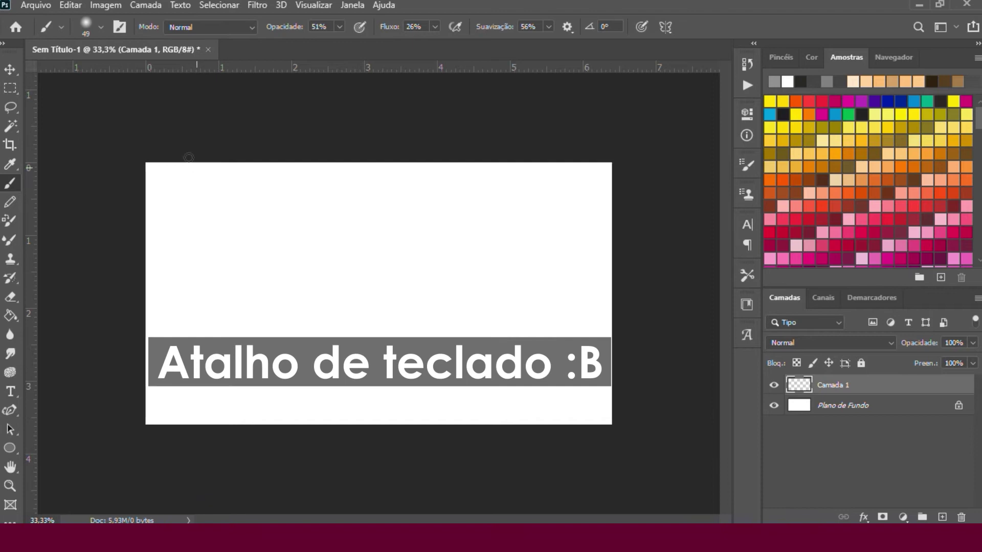
click(99, 28)
mouse_move(177, 171)
mouse_down()
mouse_move(178, 212)
mouse_move(175, 169)
mouse_up()
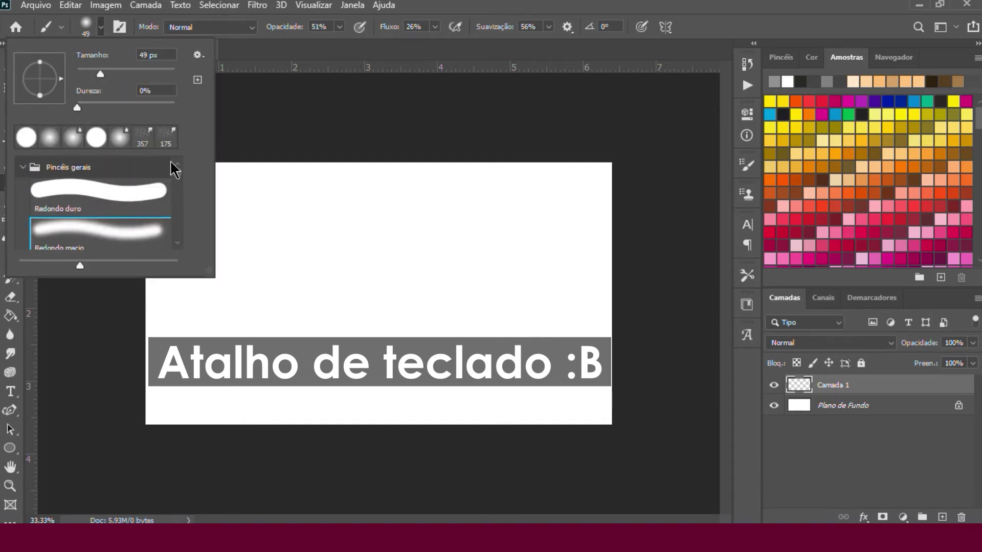
click(87, 27)
click(88, 28)
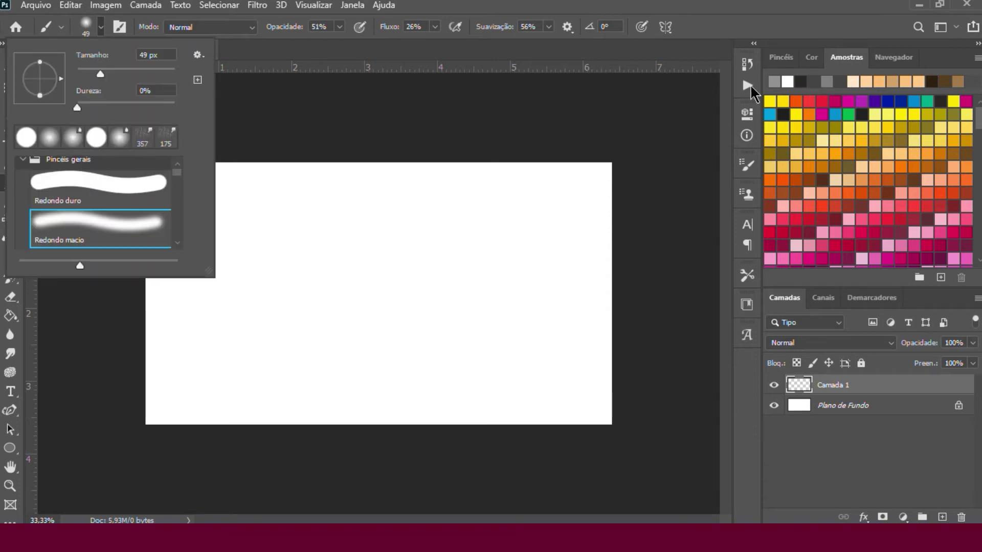
click(783, 60)
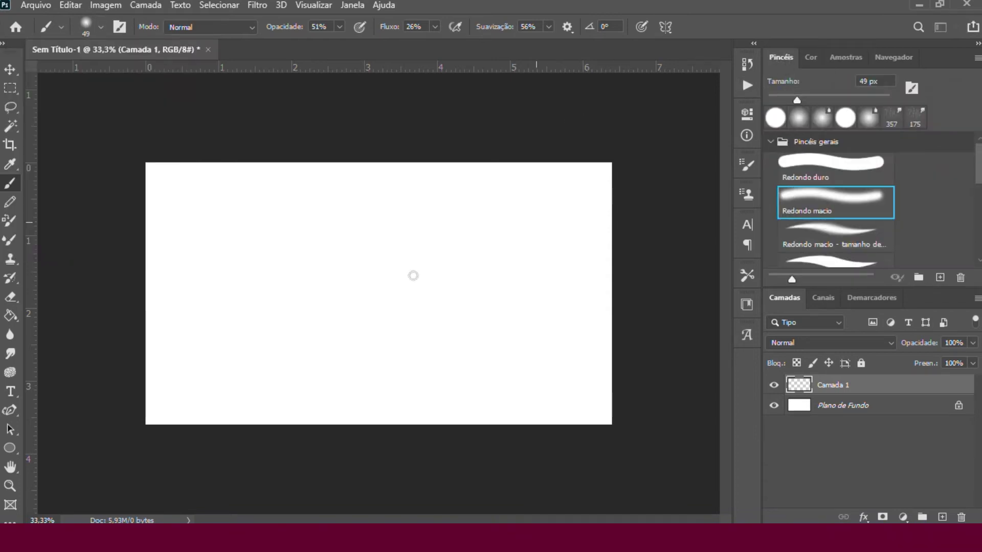
right_click(298, 298)
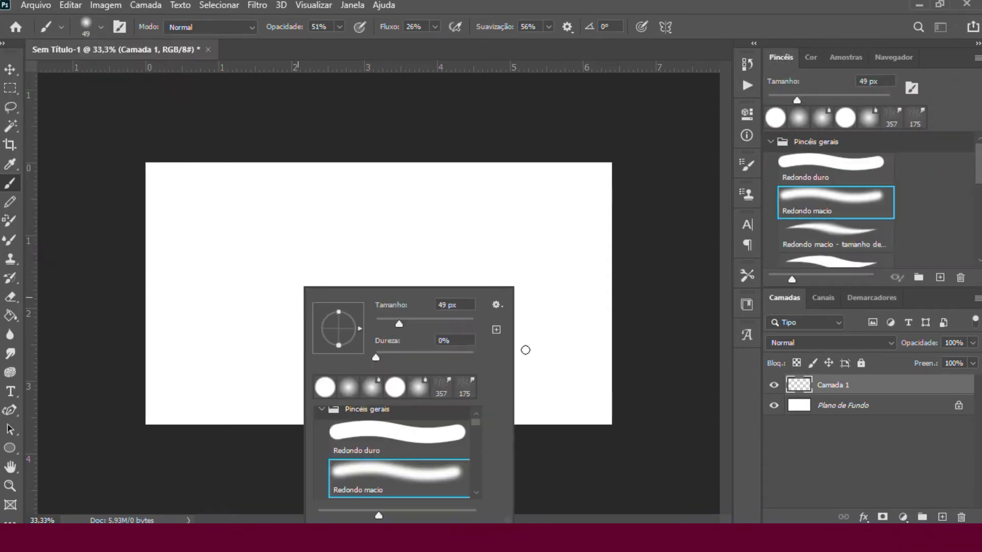
click(952, 204)
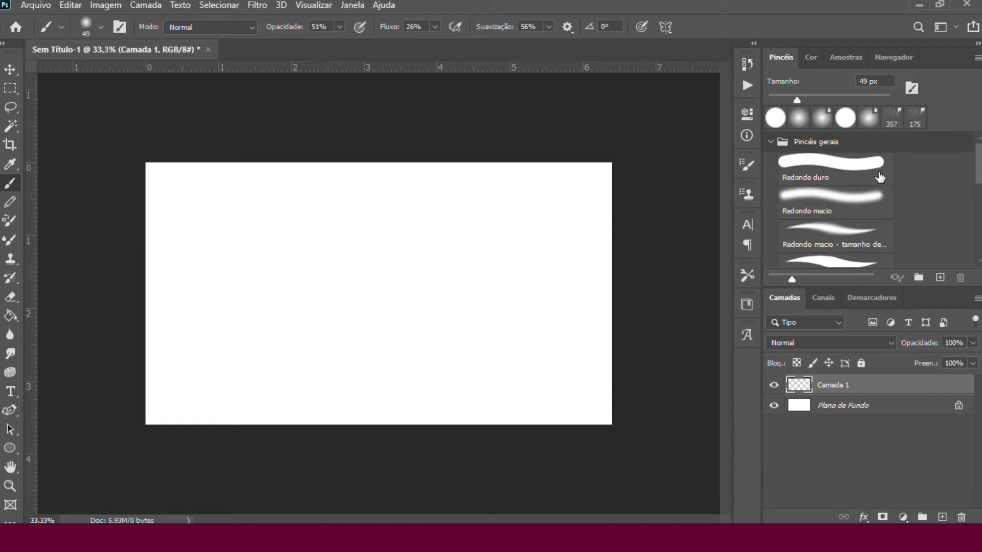
Browse the brushes in the Pincéis gerais group and collapse the group
drag(978, 174, 963, 196)
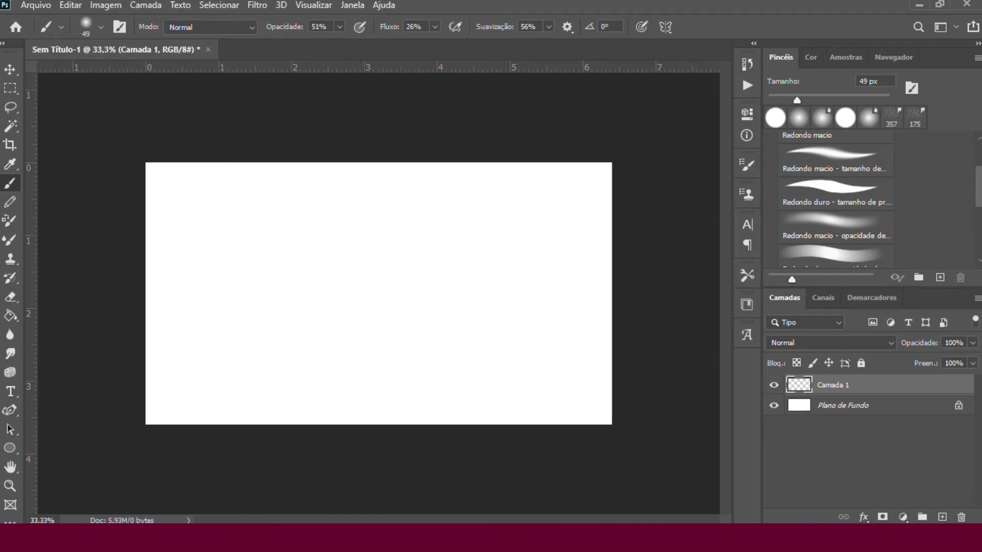
drag(978, 187, 968, 198)
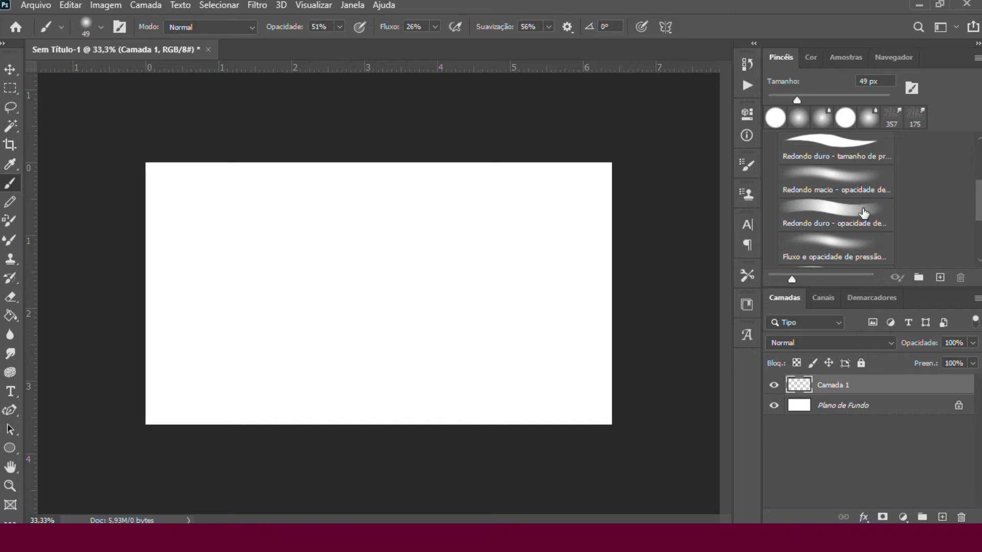
mouse_move(978, 207)
mouse_down()
mouse_move(956, 178)
mouse_move(925, 174)
mouse_up()
click(770, 143)
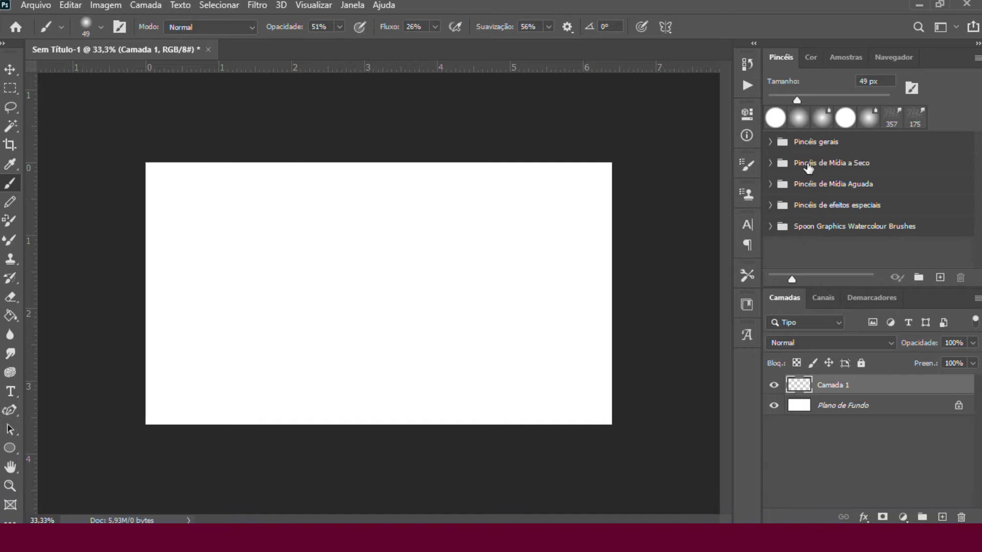
Choose a Kyle ink brush from the Pincéis de Mídia Aguada group and set its size to 175 px
click(770, 184)
mouse_move(977, 171)
mouse_down()
mouse_move(973, 204)
mouse_move(960, 202)
mouse_up()
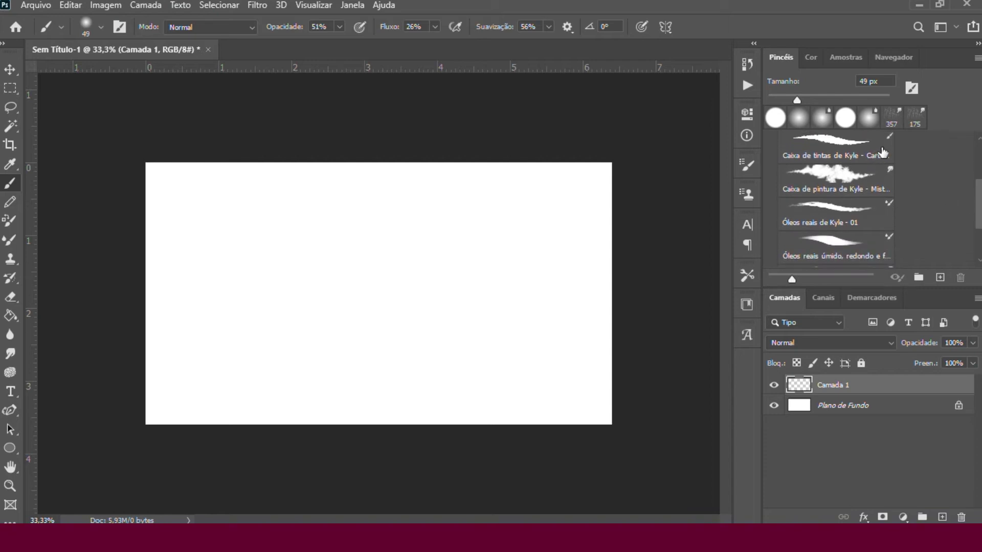
click(840, 168)
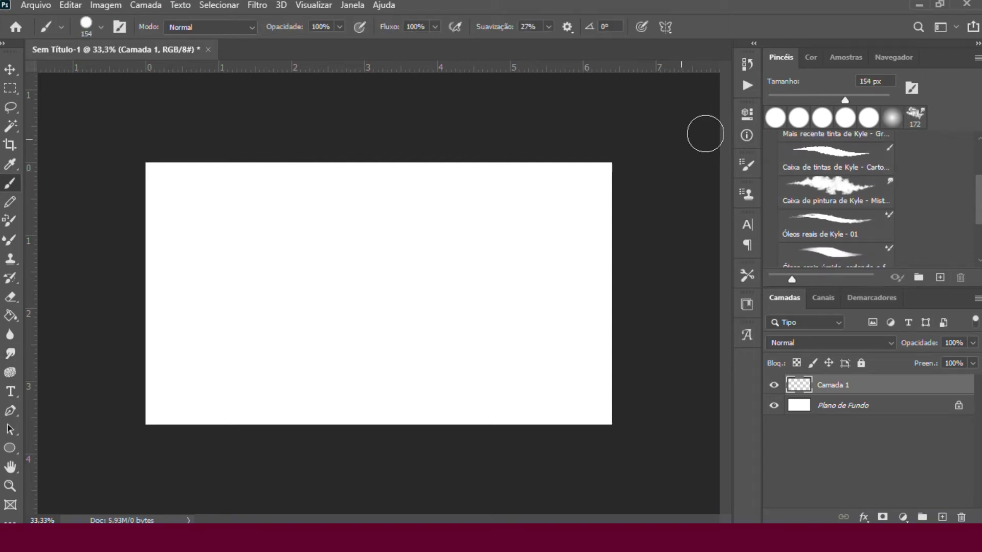
click(87, 30)
drag(145, 79, 151, 79)
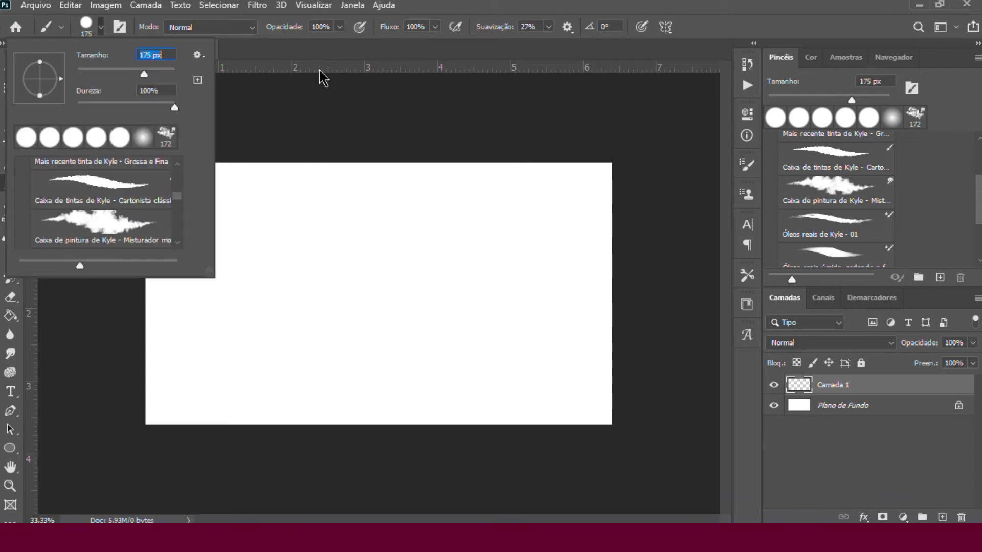
Paint a broad magenta zigzag on Camada 1 and smudge its edges with the Caixa de pintura de Kyle mixer brush
click(497, 11)
mouse_move(202, 248)
mouse_down()
mouse_move(305, 203)
mouse_move(210, 271)
mouse_move(336, 244)
mouse_move(259, 320)
mouse_move(376, 255)
mouse_move(303, 335)
mouse_move(474, 284)
mouse_move(393, 372)
mouse_move(541, 295)
mouse_move(466, 368)
mouse_move(549, 330)
mouse_move(529, 384)
mouse_move(577, 376)
mouse_up()
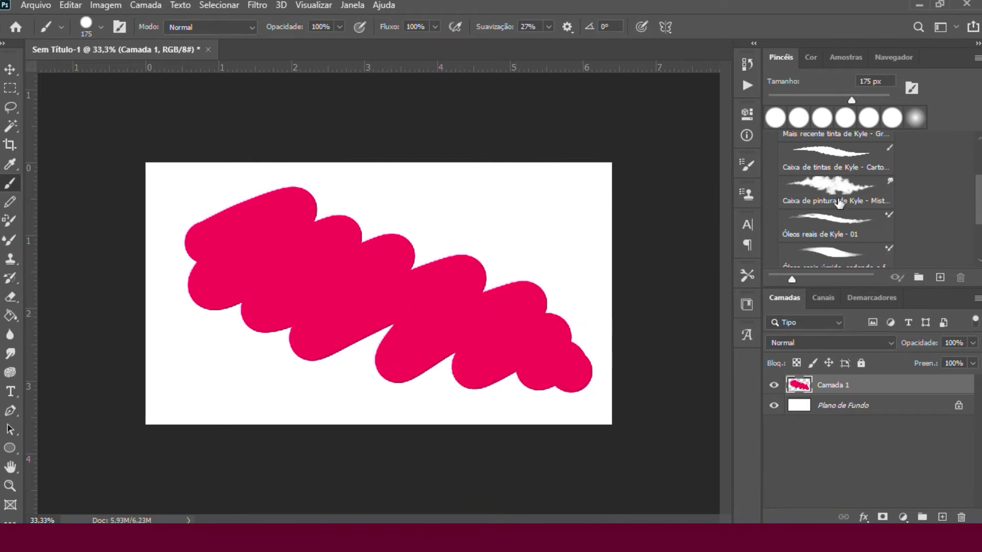
click(839, 203)
mouse_move(411, 228)
mouse_down()
mouse_move(387, 262)
mouse_move(434, 246)
mouse_move(404, 272)
mouse_move(490, 262)
mouse_move(451, 295)
mouse_move(517, 273)
mouse_move(552, 276)
mouse_move(545, 296)
mouse_move(568, 287)
mouse_move(579, 309)
mouse_move(568, 349)
mouse_move(576, 372)
mouse_move(548, 399)
mouse_move(519, 382)
mouse_move(490, 393)
mouse_move(503, 387)
mouse_move(442, 367)
mouse_move(391, 368)
mouse_move(362, 340)
mouse_move(294, 345)
mouse_up()
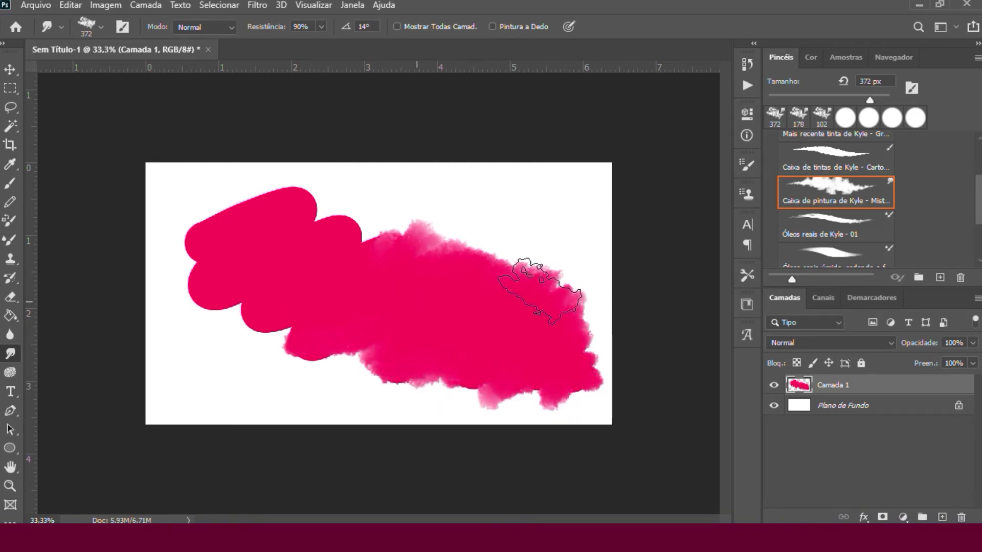
Add a new layer, hide and delete Camada 1, and reactivate the Brush tool on Camada 2
click(941, 517)
click(774, 405)
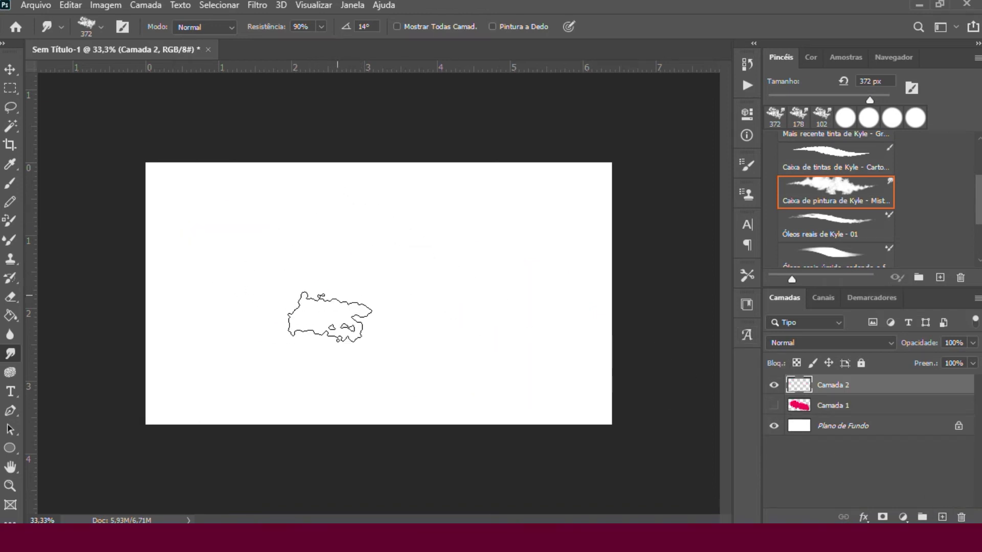
click(828, 405)
key(Delete)
key(b)
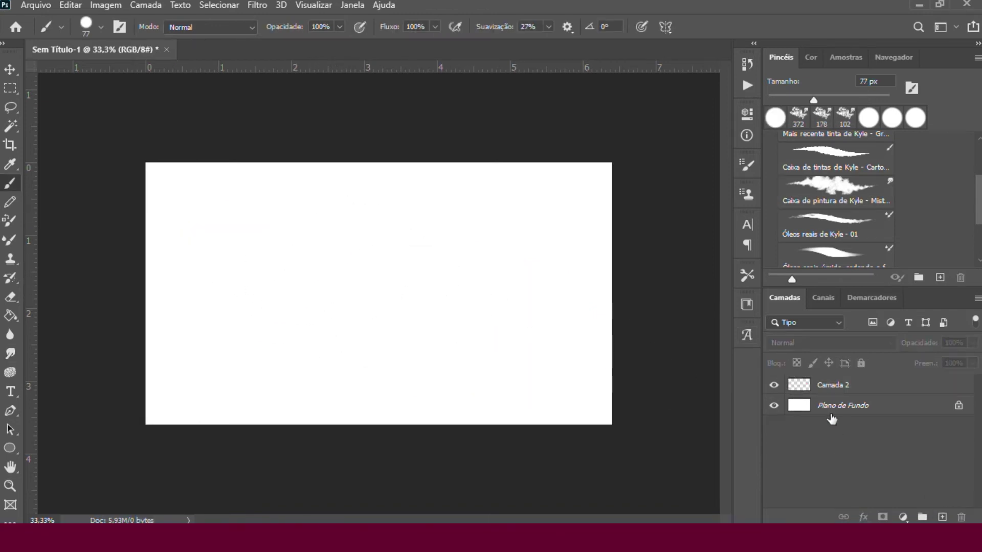
click(829, 387)
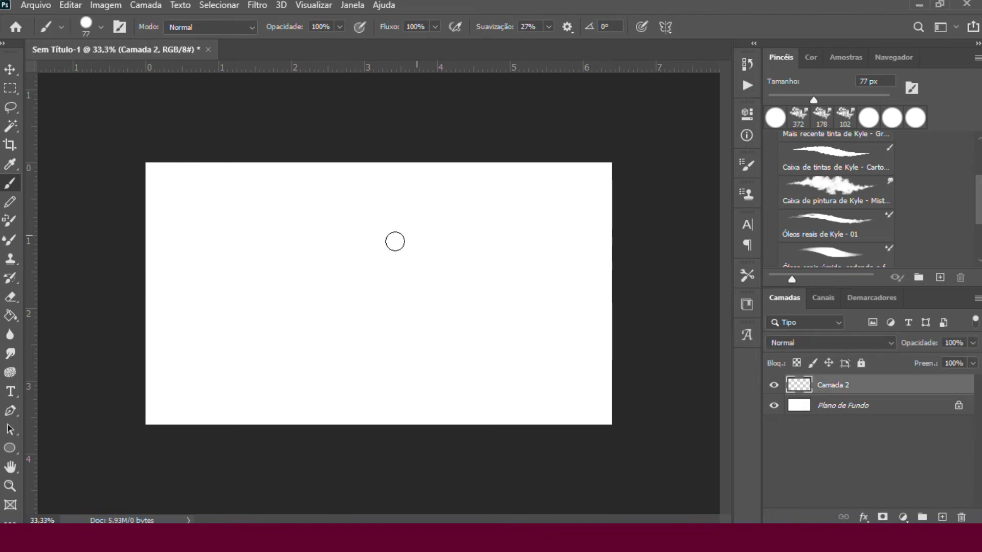
Try several brush sizes, ending at 154 px, and place a single test dab on Camada 2 before undoing it
mouse_move(814, 99)
mouse_down()
mouse_move(864, 107)
mouse_move(855, 100)
mouse_up()
click(100, 27)
drag(136, 74, 131, 74)
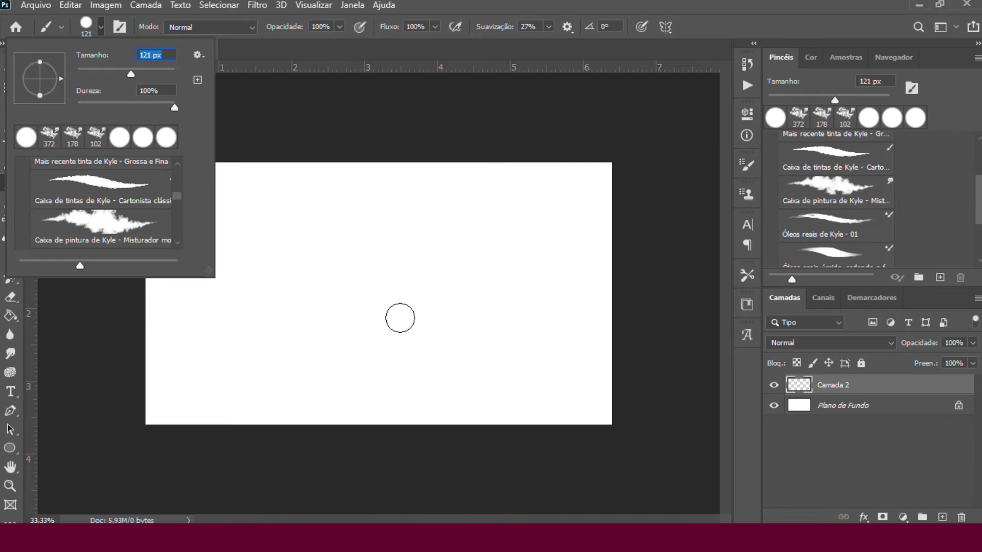
right_click(399, 318)
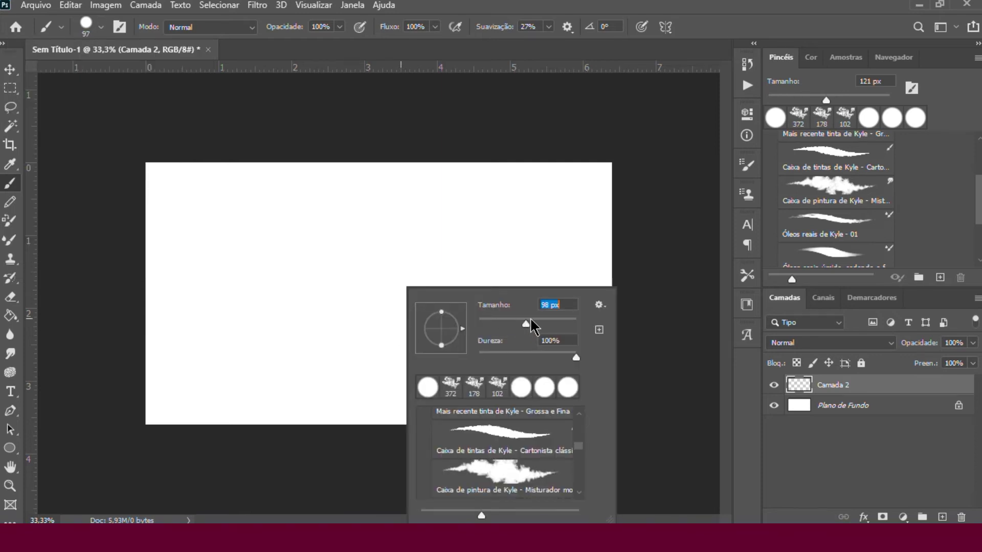
drag(541, 324, 537, 324)
click(400, 286)
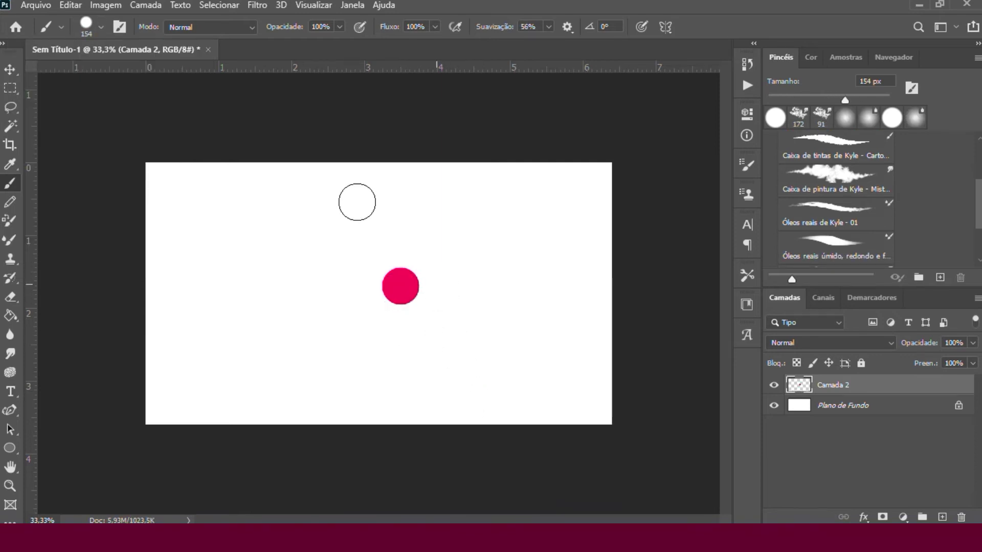
key(ctrl+z)
Compare a vertical brush stroke at 100% opacity with another at 21% opacity, and undo both strokes
click(339, 27)
mouse_move(341, 46)
mouse_down()
mouse_move(329, 45)
mouse_move(343, 46)
mouse_up()
drag(259, 197, 259, 216)
drag(259, 262, 258, 358)
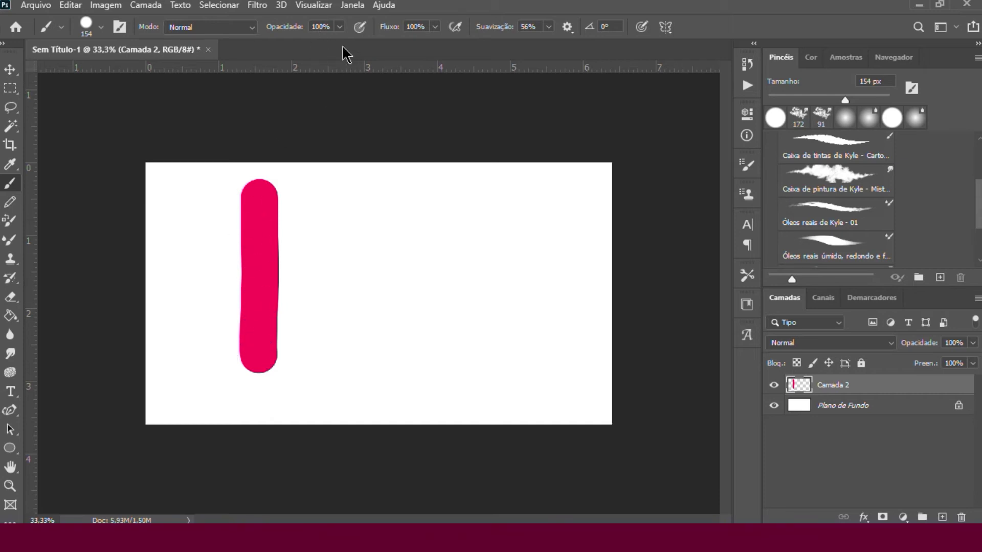
click(339, 27)
drag(342, 44, 287, 44)
drag(354, 192, 343, 361)
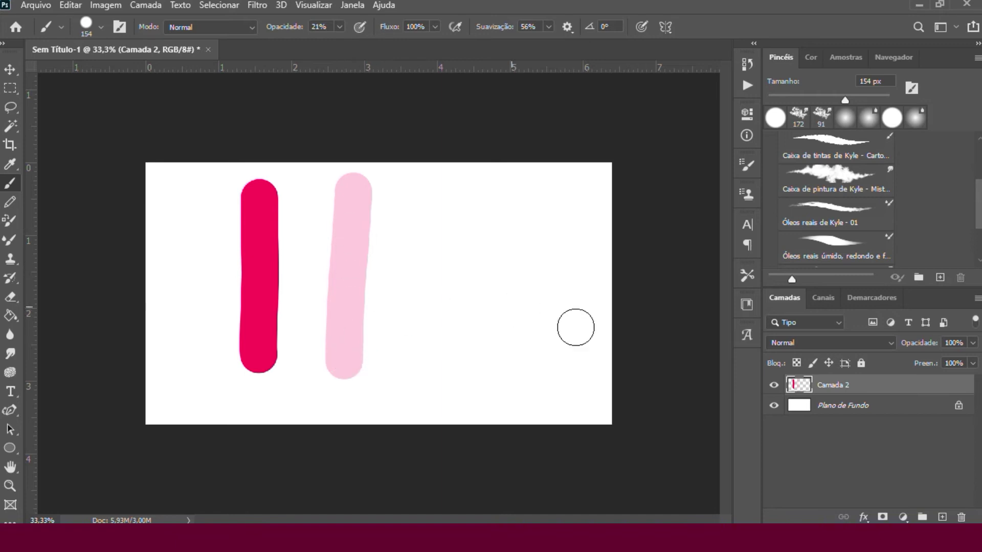
key(ctrl+z)
key(ctrl+z)
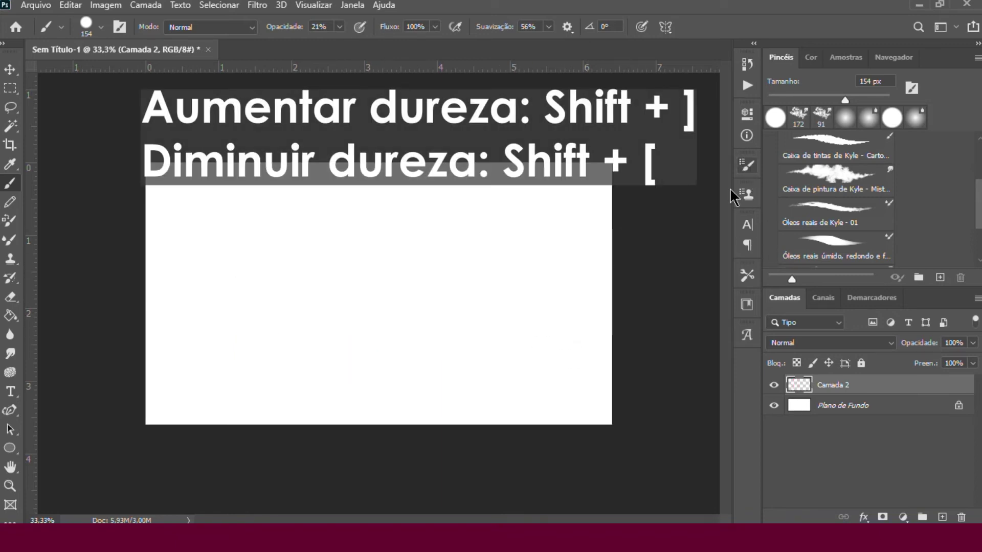
Lower the brush hardness to 1% in the brush settings, paint a soft test stroke and undo it
key(F5)
mouse_move(628, 355)
mouse_down()
mouse_move(714, 352)
mouse_move(534, 358)
mouse_up()
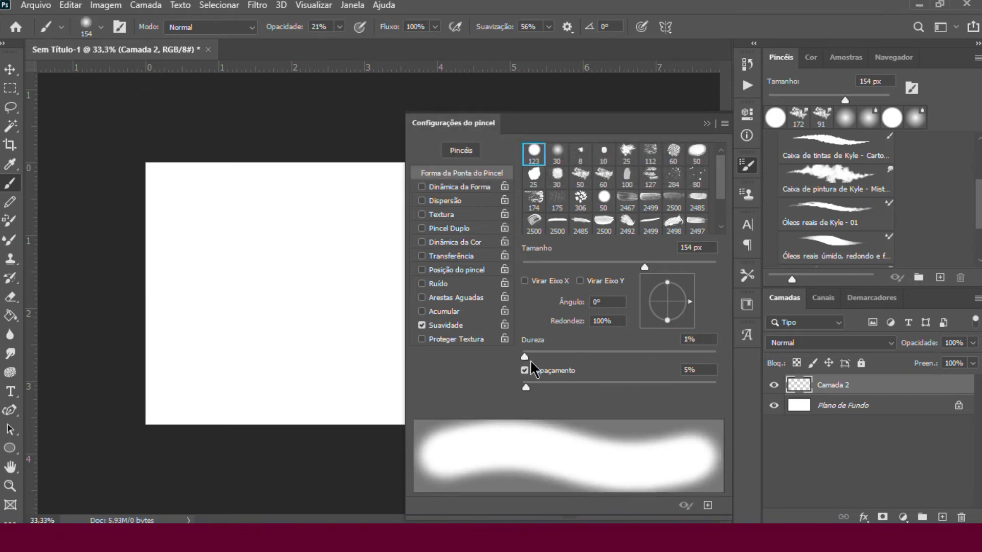
mouse_move(255, 230)
mouse_down()
mouse_move(303, 296)
mouse_move(247, 373)
mouse_move(286, 370)
mouse_up()
key(ctrl+z)
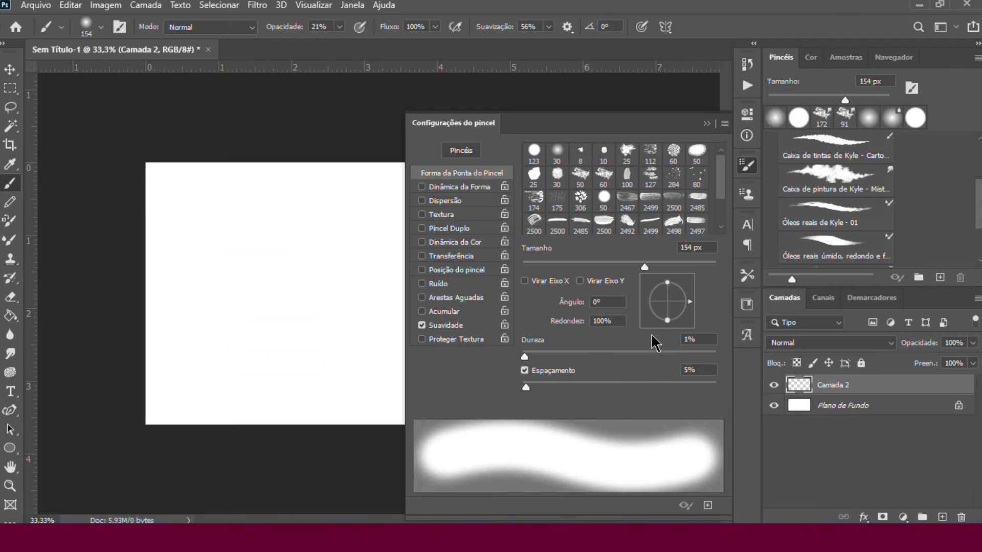
Set the brush hardness to 100%, paint and undo a test stroke, and close the brush settings
drag(691, 362, 736, 364)
mouse_move(253, 204)
mouse_down()
mouse_move(244, 254)
mouse_move(258, 372)
mouse_up()
key(ctrl+z)
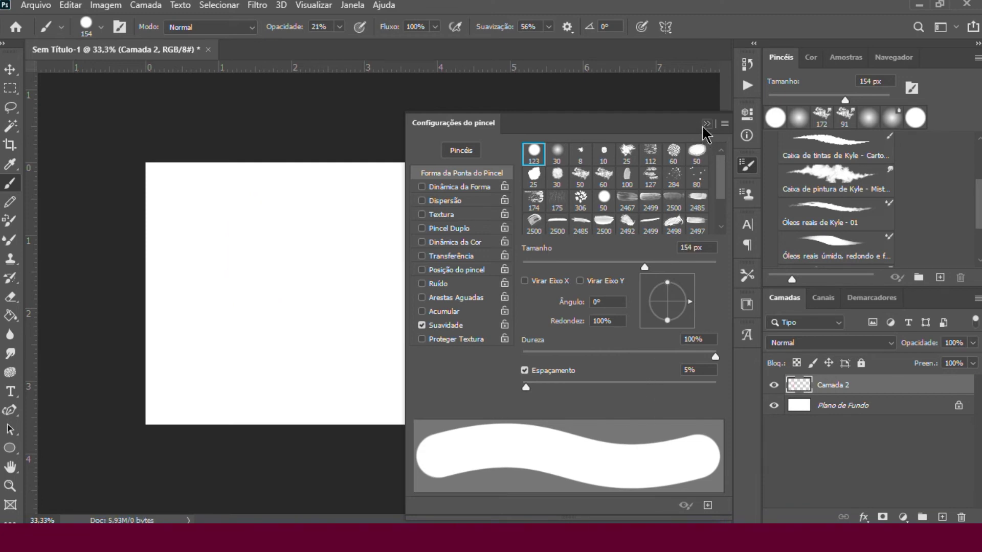
click(706, 124)
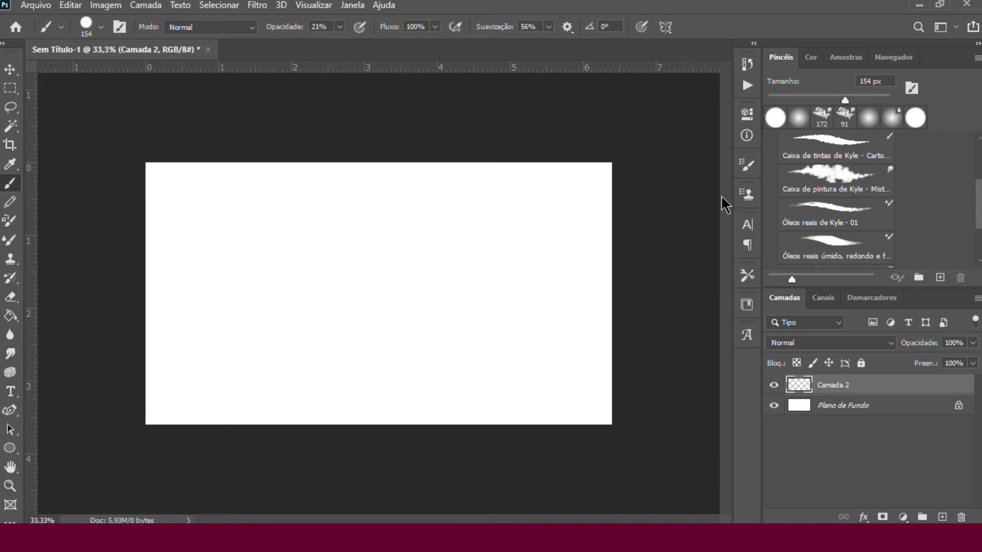
Restore brush opacity to 100% and paint curved test strokes with pen pressure controlling size, plus one with pressure also controlling opacity
key(0)
click(642, 27)
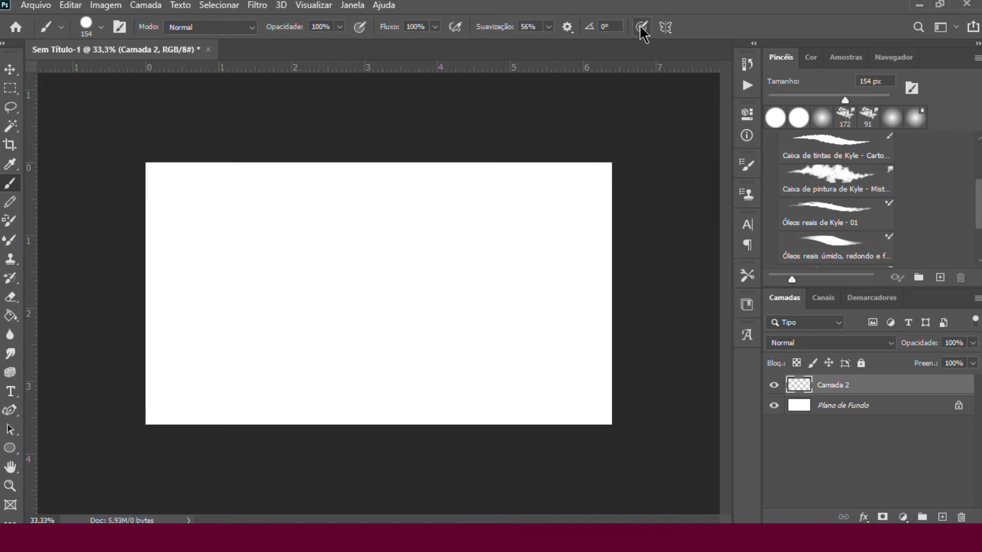
mouse_move(196, 180)
mouse_down()
mouse_move(192, 193)
mouse_move(270, 220)
mouse_move(283, 279)
mouse_up()
mouse_move(357, 280)
mouse_down()
mouse_move(432, 330)
mouse_move(520, 330)
mouse_move(540, 369)
mouse_move(577, 361)
mouse_up()
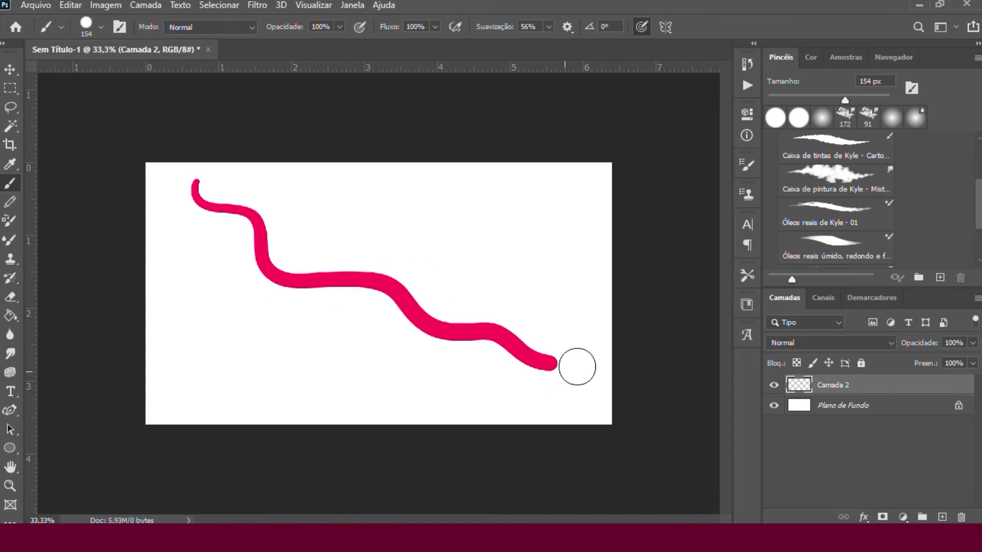
mouse_move(507, 202)
mouse_down()
mouse_move(424, 238)
mouse_move(415, 295)
mouse_move(318, 294)
mouse_move(252, 319)
mouse_move(197, 323)
mouse_up()
click(359, 27)
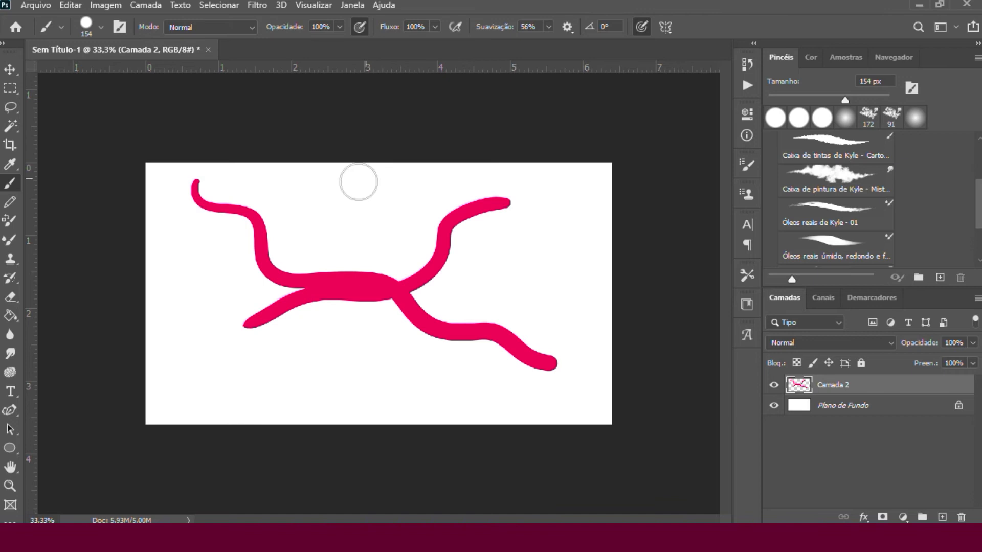
mouse_move(289, 189)
mouse_down()
mouse_move(303, 218)
mouse_move(350, 205)
mouse_move(397, 222)
mouse_move(436, 188)
mouse_move(496, 183)
mouse_move(564, 345)
mouse_move(555, 400)
mouse_up()
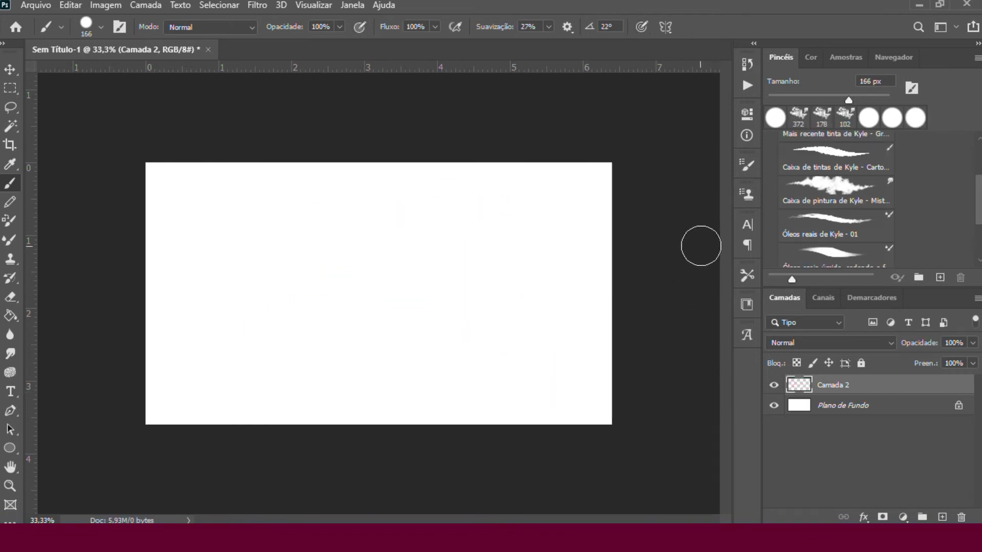
Display the brush settings and set the brush tip angle to 5°
click(746, 164)
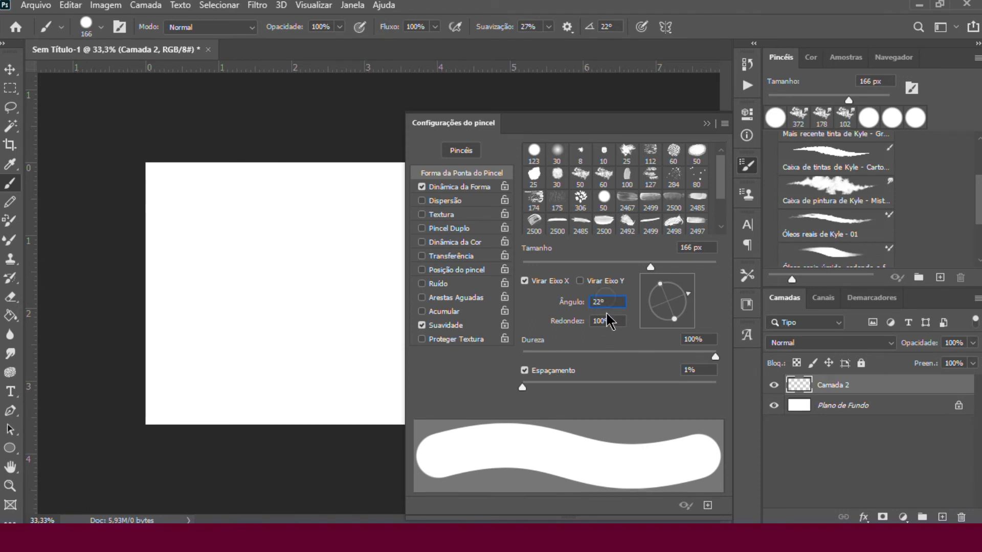
click(599, 302)
text(2)
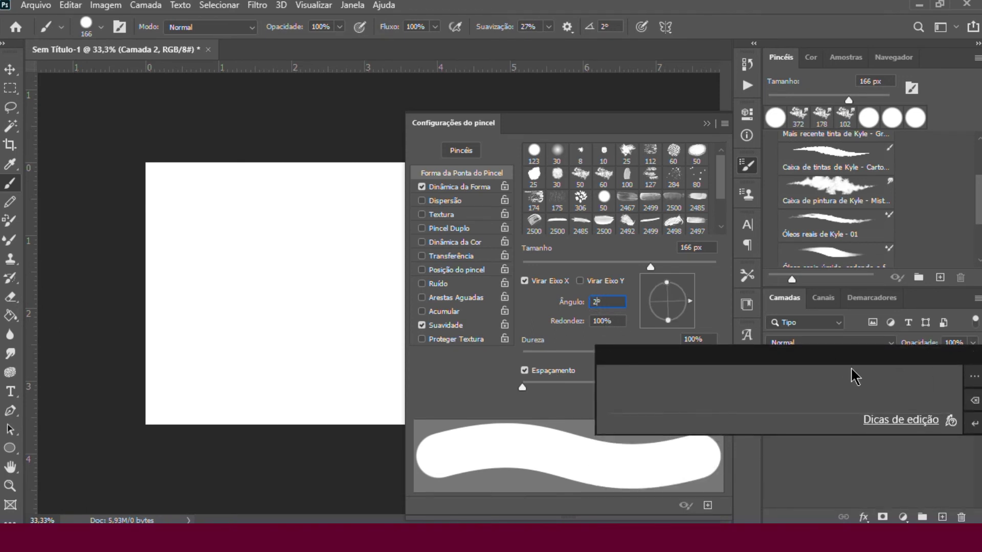
text(55)
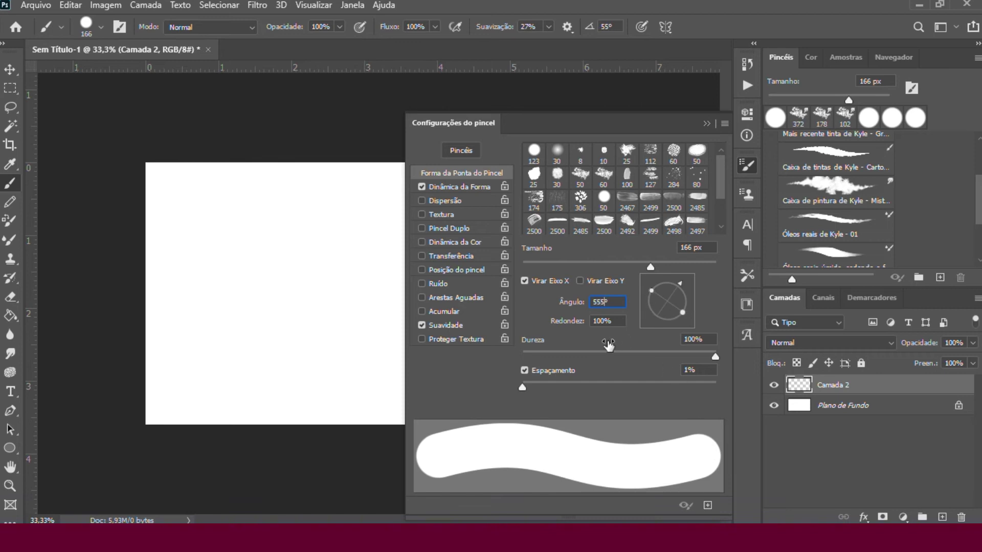
key(BackSpace)
key(BackSpace)
Try a brush spacing of 185%, return it to 1%, and reset the tip angle to 0°
drag(533, 386, 663, 381)
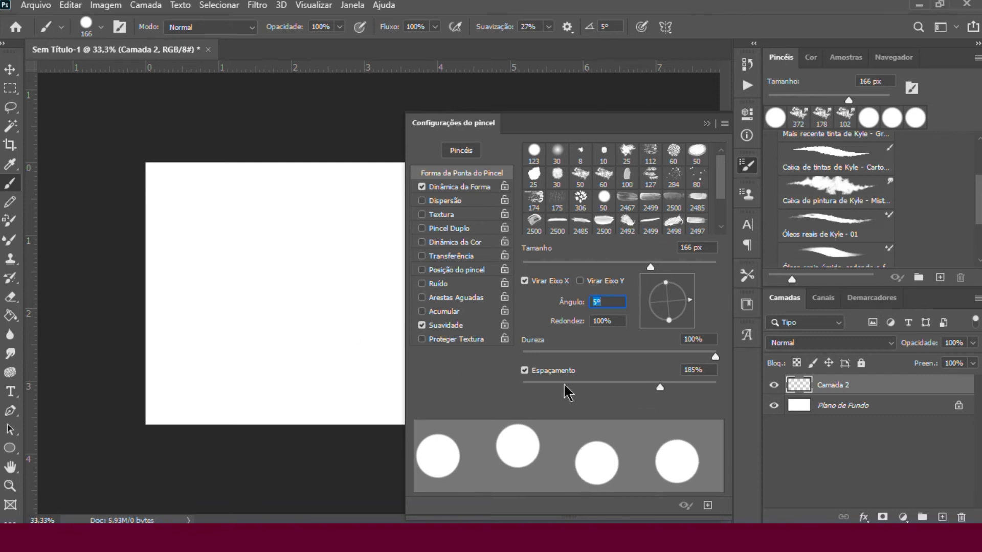
drag(661, 387, 517, 383)
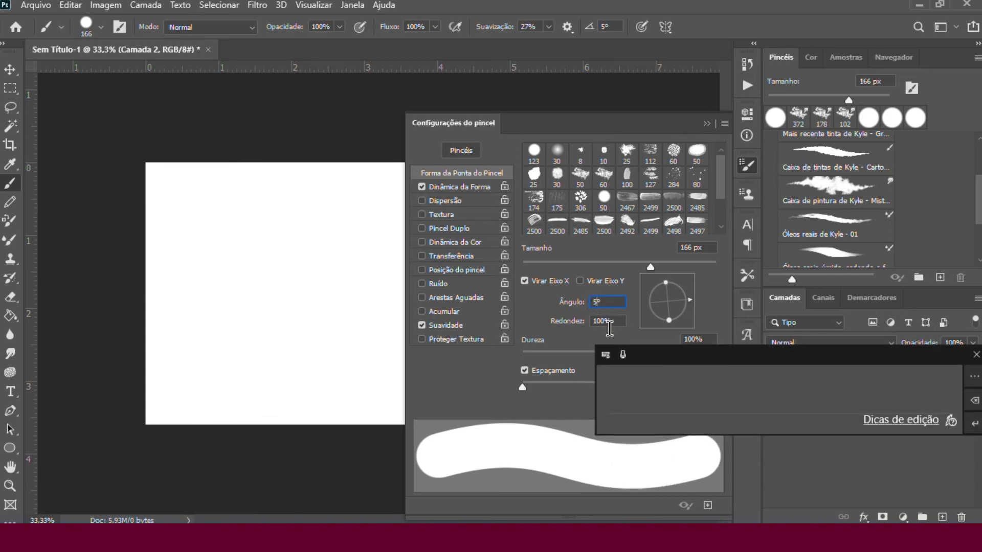
text(0)
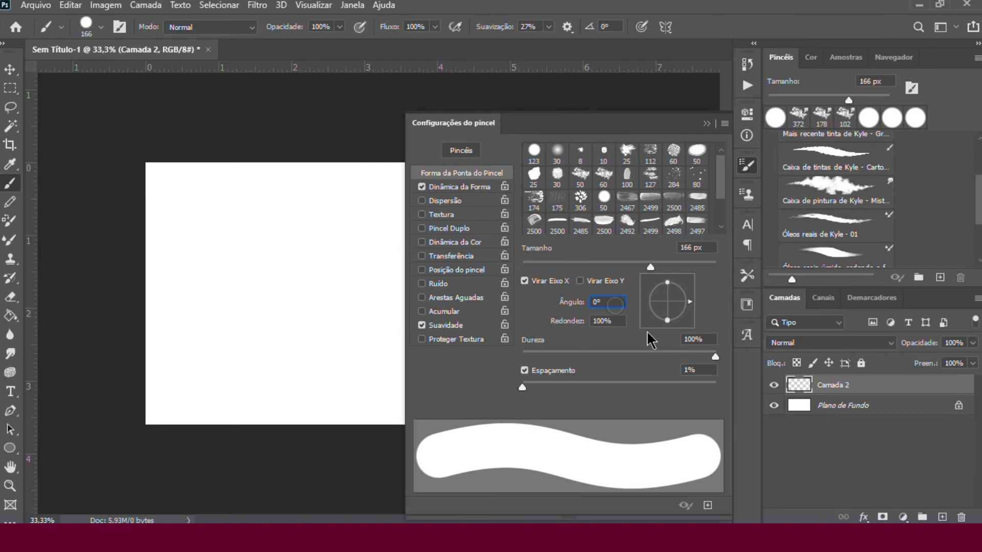
click(976, 358)
Show the Dinâmica da Forma settings and try the size jitter, returning it to 0%
click(482, 189)
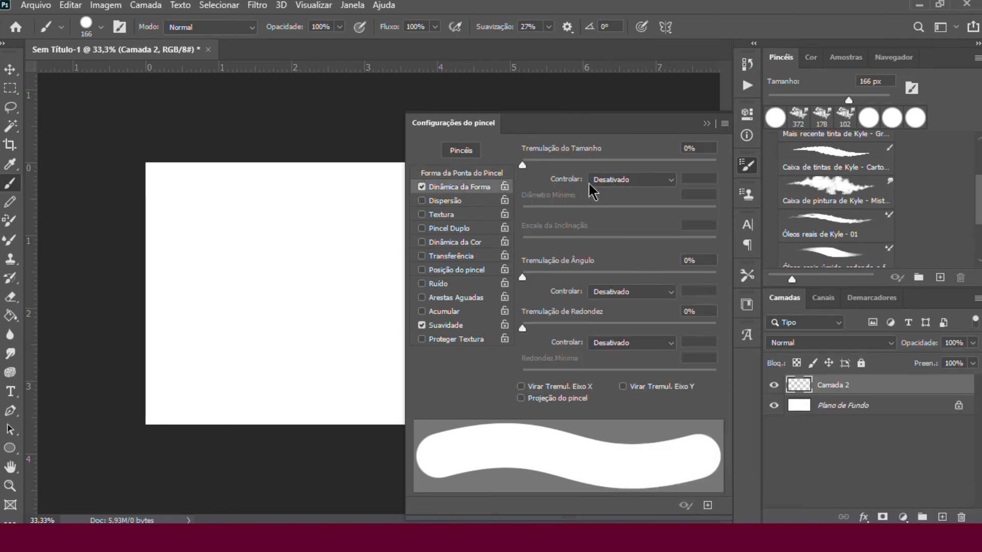
mouse_move(566, 163)
mouse_down()
mouse_move(673, 163)
mouse_move(522, 162)
mouse_up()
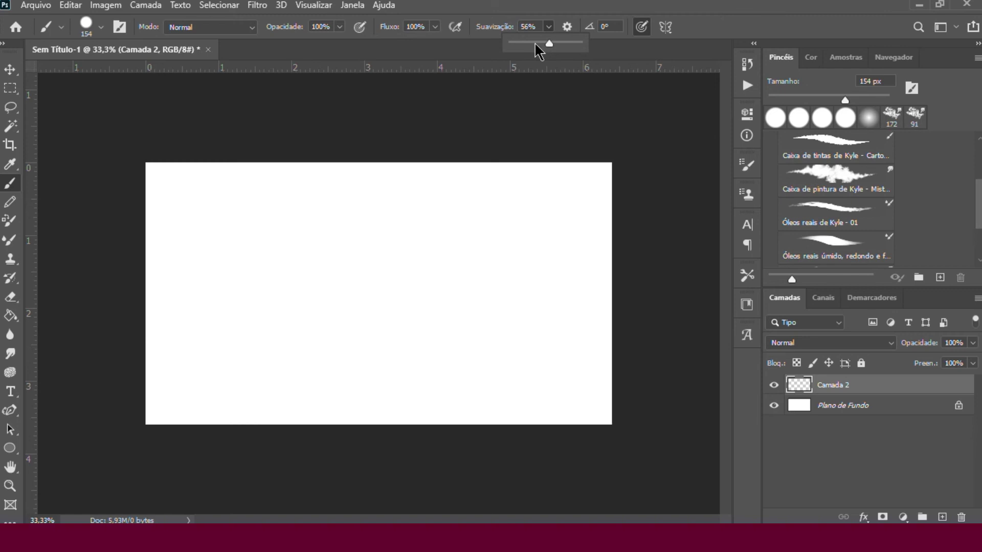
Set the brush smoothing to 0%, paint two test strokes across the canvas and undo the second one
click(191, 224)
mouse_move(189, 224)
mouse_down()
mouse_move(215, 247)
mouse_move(385, 313)
mouse_move(506, 325)
mouse_up()
mouse_move(412, 265)
mouse_down()
mouse_move(354, 326)
mouse_move(254, 353)
mouse_move(224, 373)
mouse_up()
key(ctrl+z)
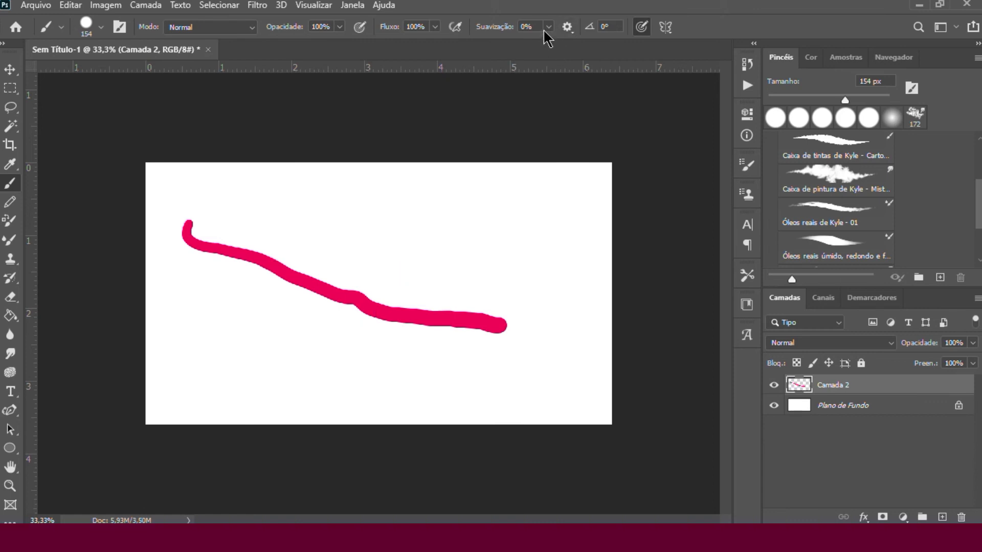
Set the brush smoothing to 100%, paint test strokes and undo them together with the earlier unsmoothed stroke
click(548, 27)
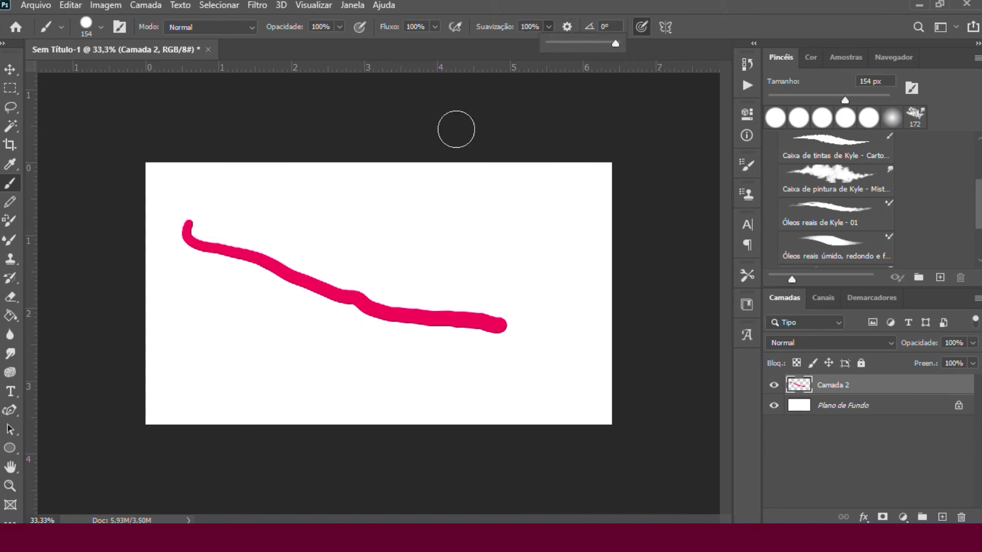
click(241, 180)
mouse_move(213, 185)
mouse_down()
mouse_move(328, 228)
mouse_move(600, 220)
mouse_move(560, 325)
mouse_up()
mouse_move(443, 386)
mouse_down()
mouse_move(157, 335)
mouse_move(394, 385)
mouse_up()
key(ctrl+z)
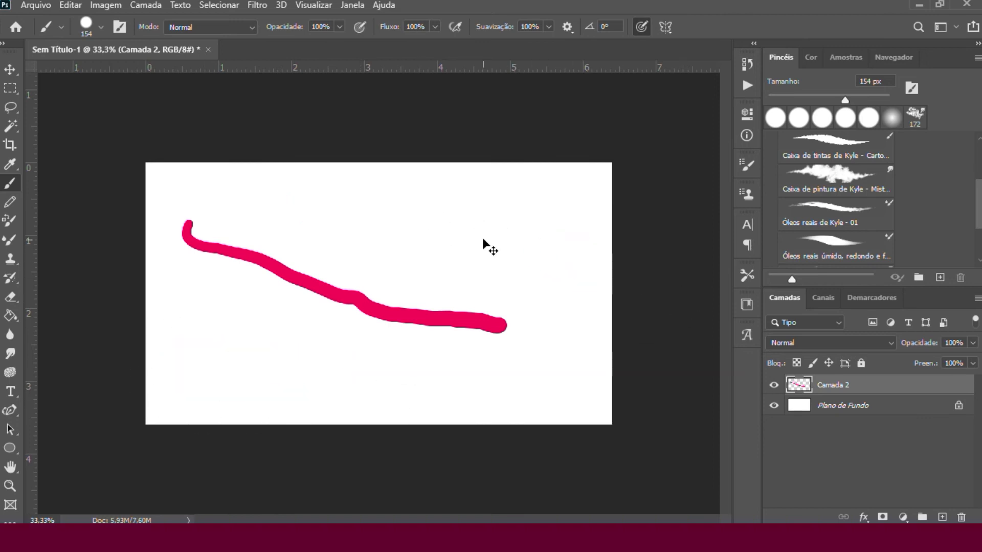
key(ctrl+z)
Paint a long horizontal line and an open C-shaped curve with 100% smoothing, and undo both
mouse_move(183, 262)
mouse_down()
mouse_move(277, 258)
mouse_move(655, 282)
mouse_up()
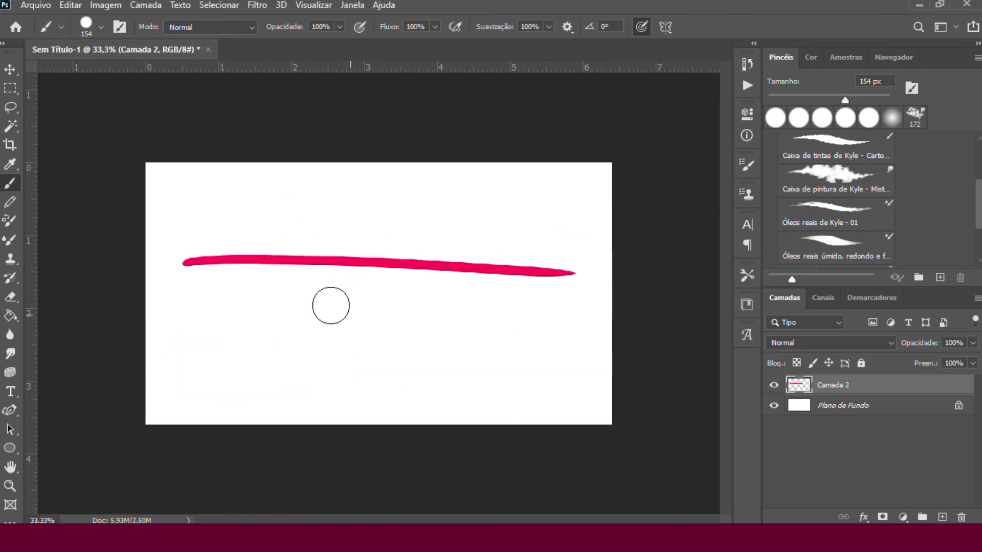
mouse_move(404, 309)
mouse_down()
mouse_move(311, 397)
mouse_move(400, 339)
mouse_move(407, 348)
mouse_up()
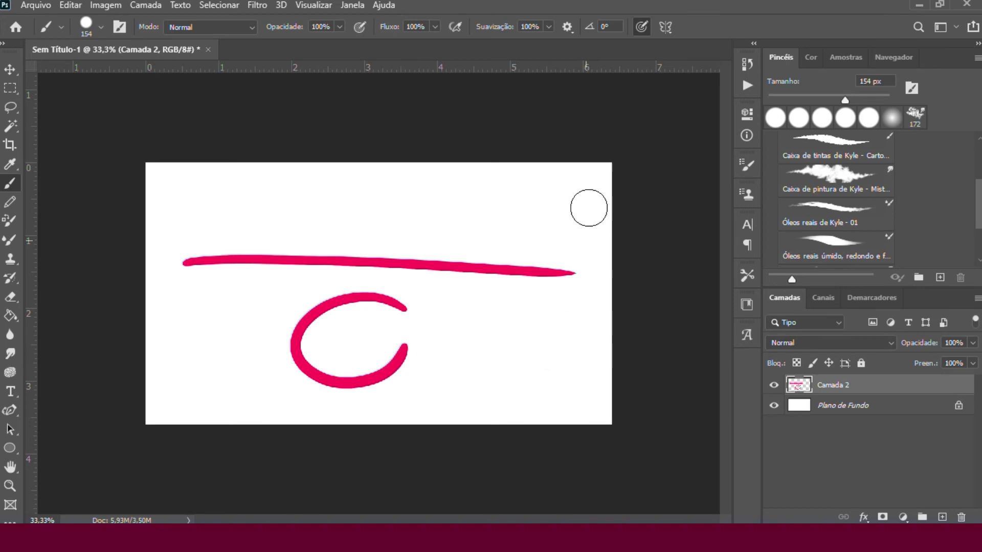
key(ctrl+z)
key(ctrl+z)
Paint a long winding S-shaped stroke across Camada 2 with smoothing kept at 100%
click(548, 27)
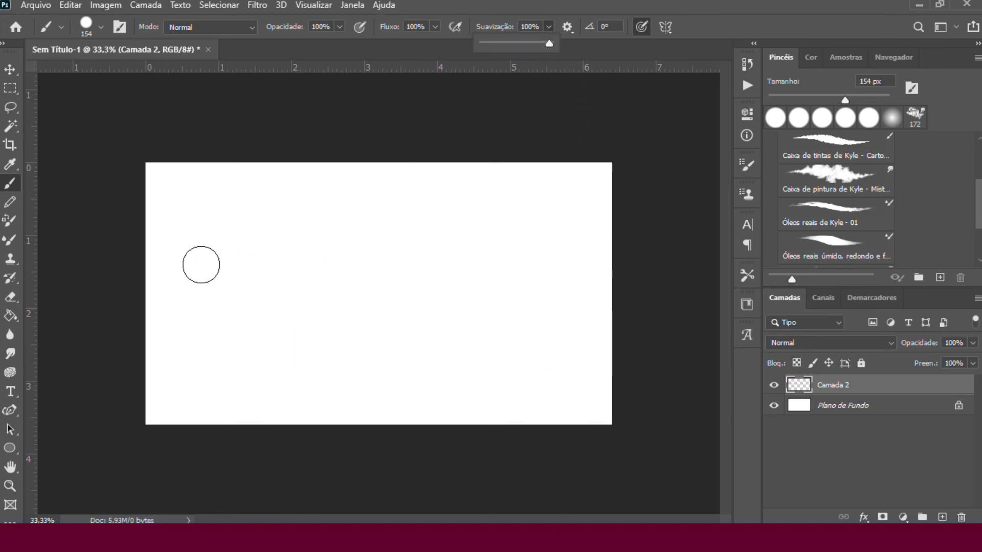
mouse_move(178, 209)
mouse_down()
mouse_move(179, 223)
mouse_move(453, 246)
mouse_move(513, 311)
mouse_move(359, 344)
mouse_move(192, 300)
mouse_move(234, 385)
mouse_move(412, 380)
mouse_up()
Reduce the brush smoothing to 45%, paint a test stroke over the winding line and undo it
click(548, 27)
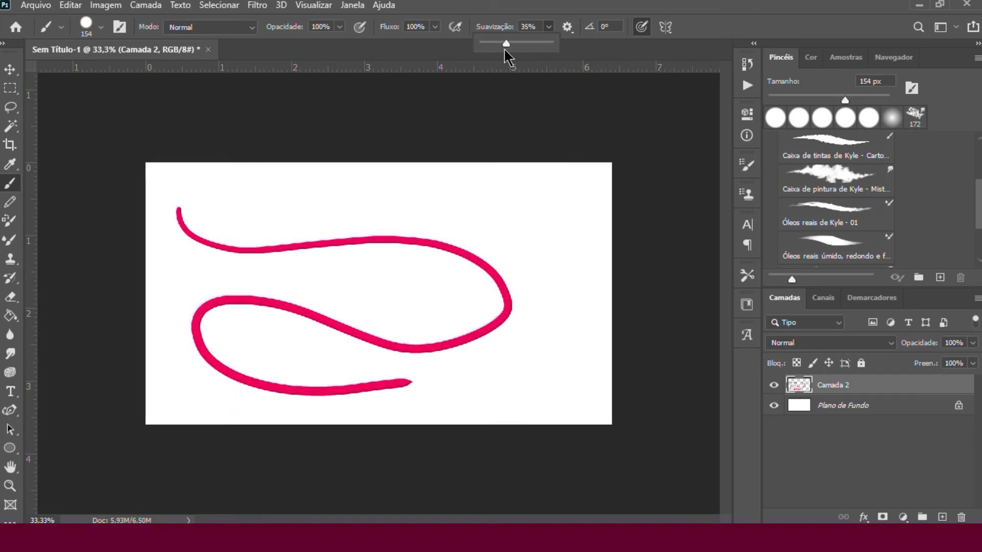
mouse_move(285, 201)
mouse_down()
mouse_move(412, 194)
mouse_move(525, 246)
mouse_move(597, 313)
mouse_move(557, 365)
mouse_move(462, 399)
mouse_up()
key(ctrl+z)
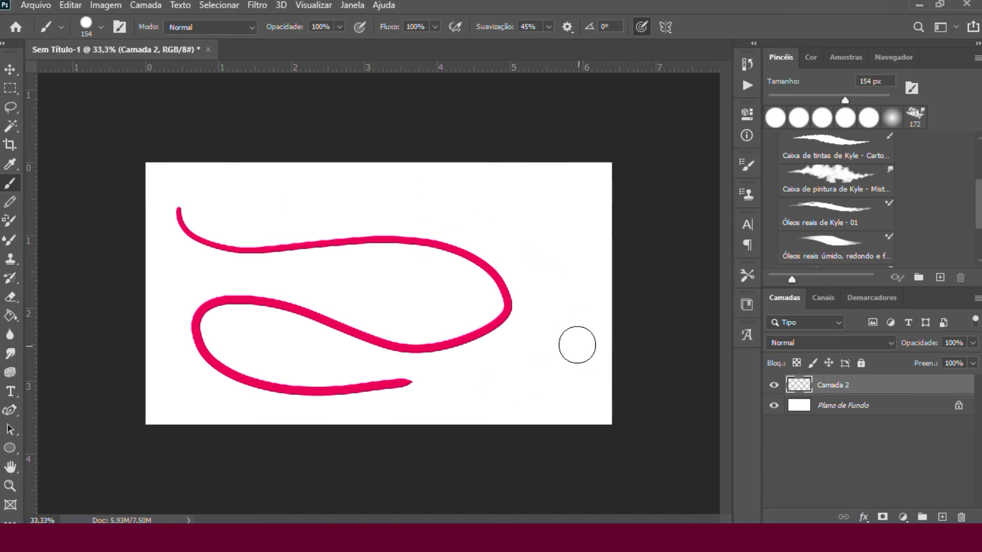
Undo the winding S-shaped stroke, lower the brush smoothing to 27%, paint a diagonal test stroke and undo it
key(ctrl+z)
click(549, 27)
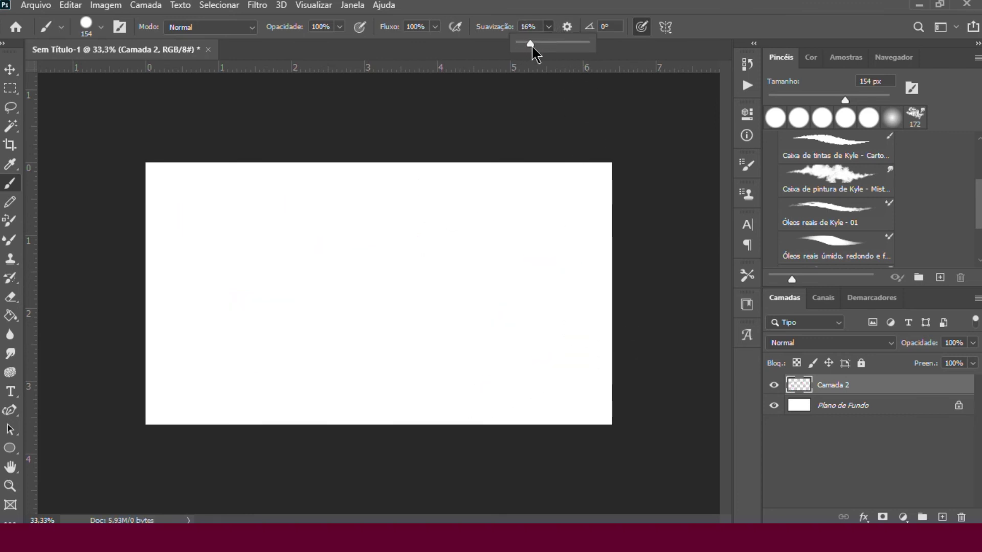
drag(536, 44, 537, 44)
mouse_move(199, 209)
mouse_down()
mouse_move(235, 215)
mouse_move(312, 274)
mouse_move(446, 315)
mouse_up()
key(ctrl+z)
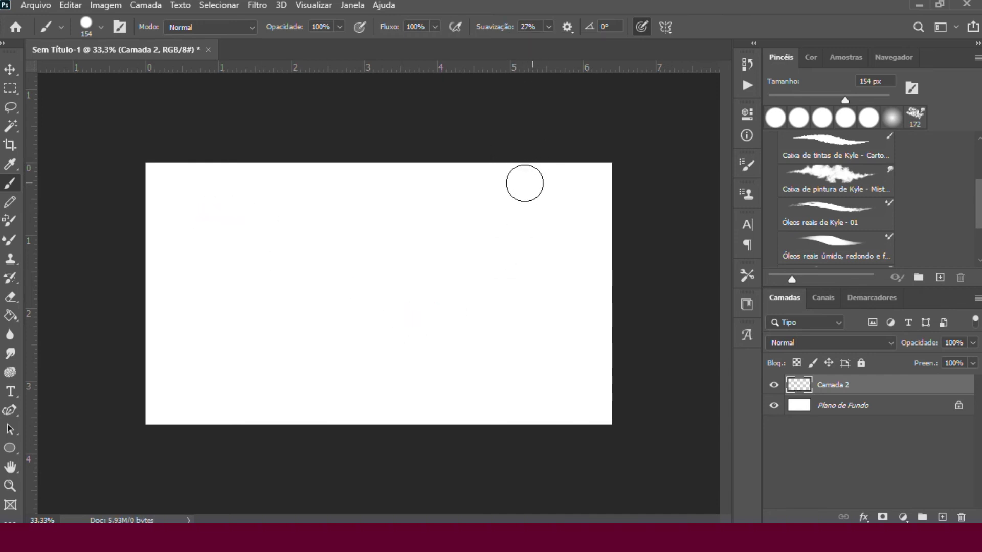
Draw an open seven-point polyline shape with straight segments and no fill across the canvas using the Pen tool
click(11, 412)
click(237, 202)
click(311, 268)
click(170, 26)
click(85, 54)
click(426, 265)
click(482, 311)
click(432, 382)
click(251, 377)
click(194, 302)
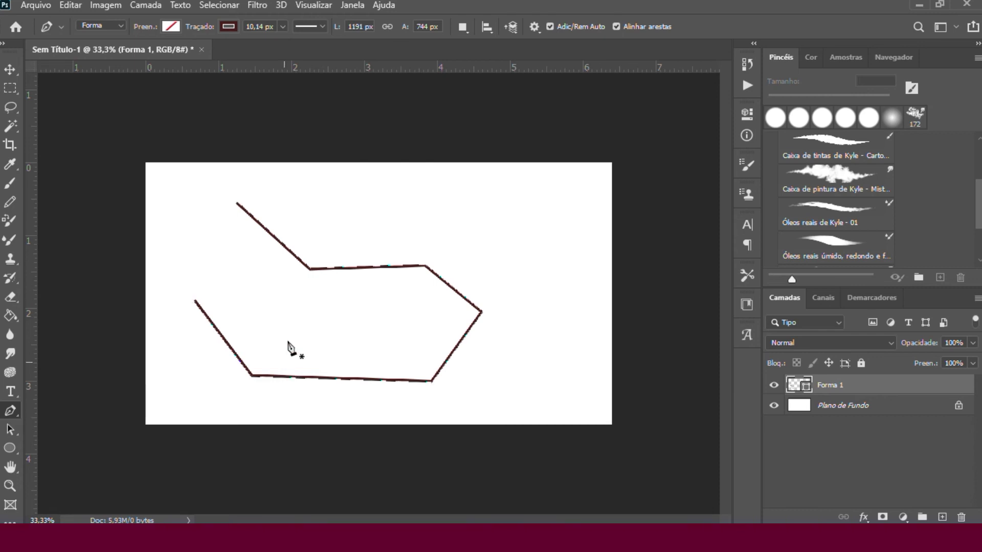
With the Curvature Pen tool, bend the shape's upper horizontal segment into an arch and pull its right-hand segments inward into curves
right_click(11, 411)
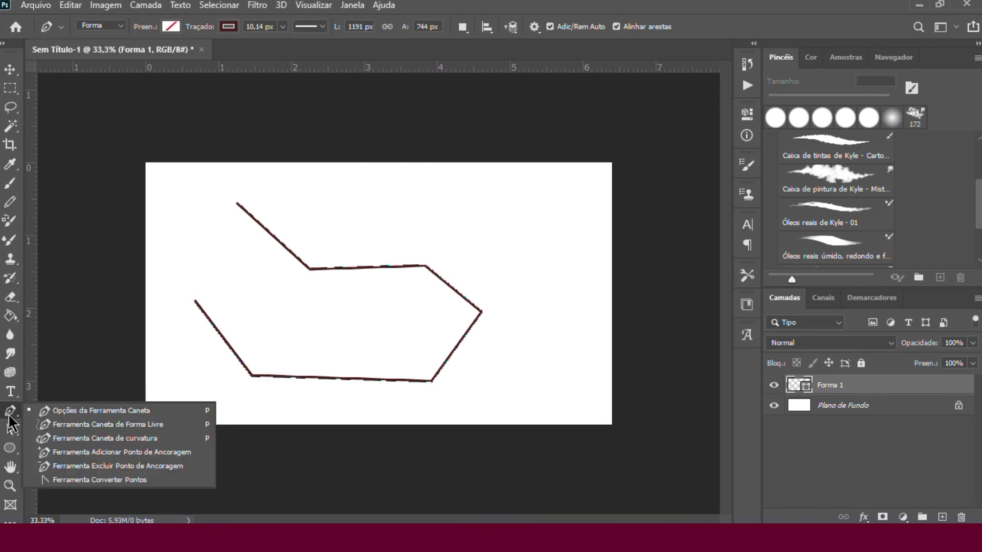
click(83, 439)
click(368, 269)
click(383, 249)
key(ctrl+z)
key(ctrl+z)
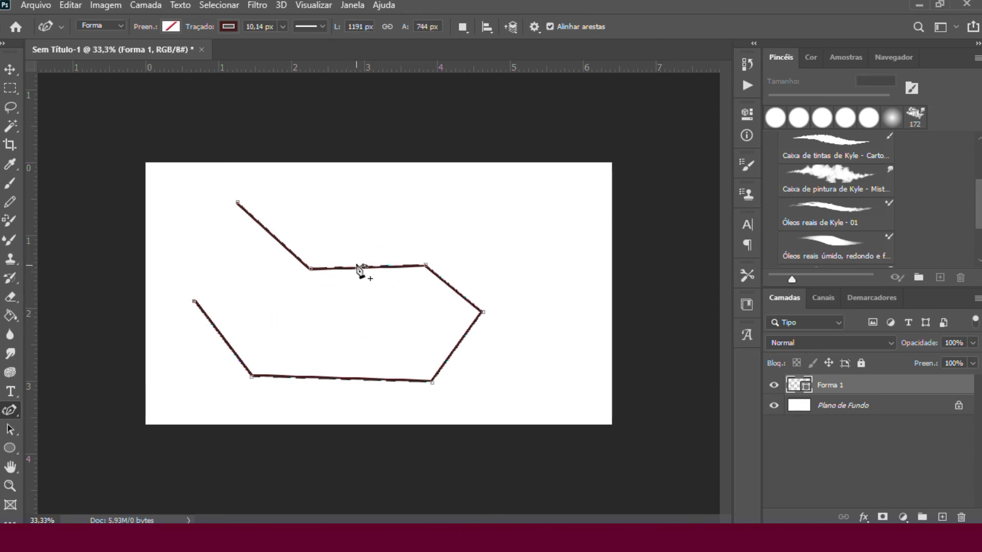
click(381, 216)
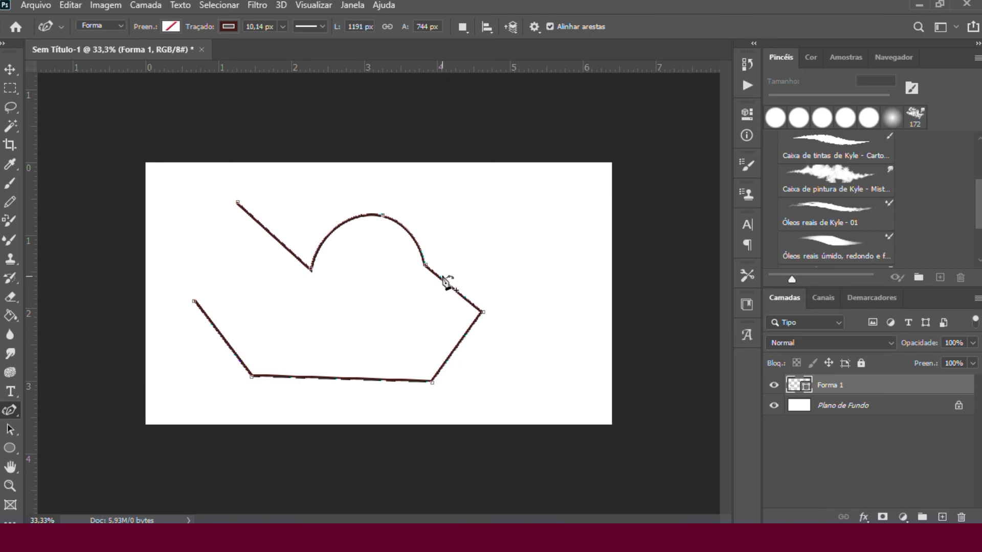
drag(422, 310, 411, 354)
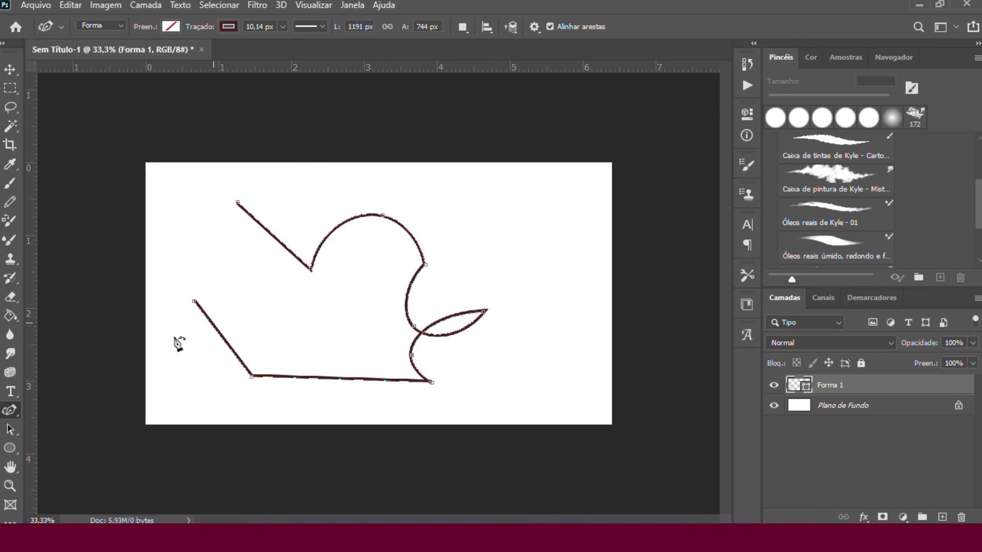
Look through the pen tool variants and choose Ferramenta Excluir Ponto de Ancoragem
click(10, 411)
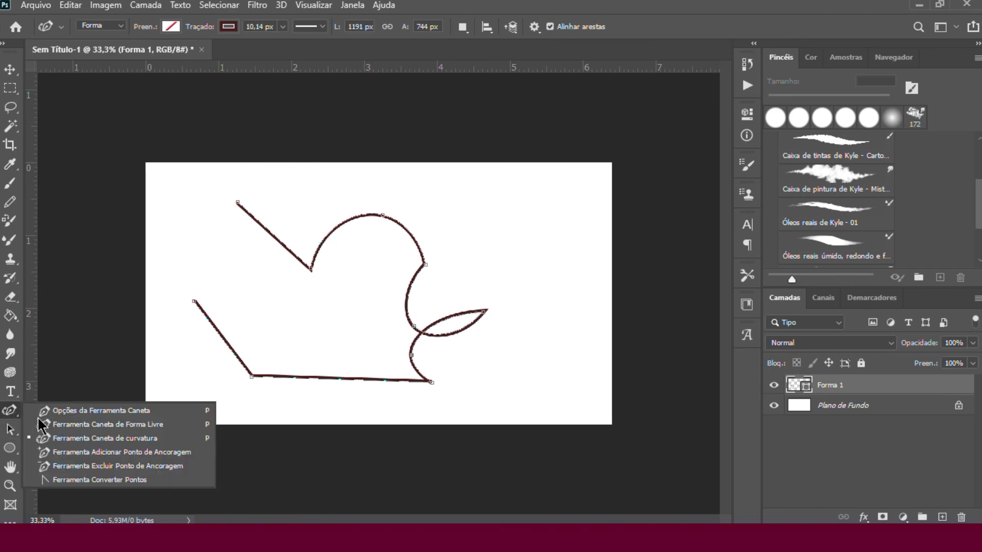
click(90, 453)
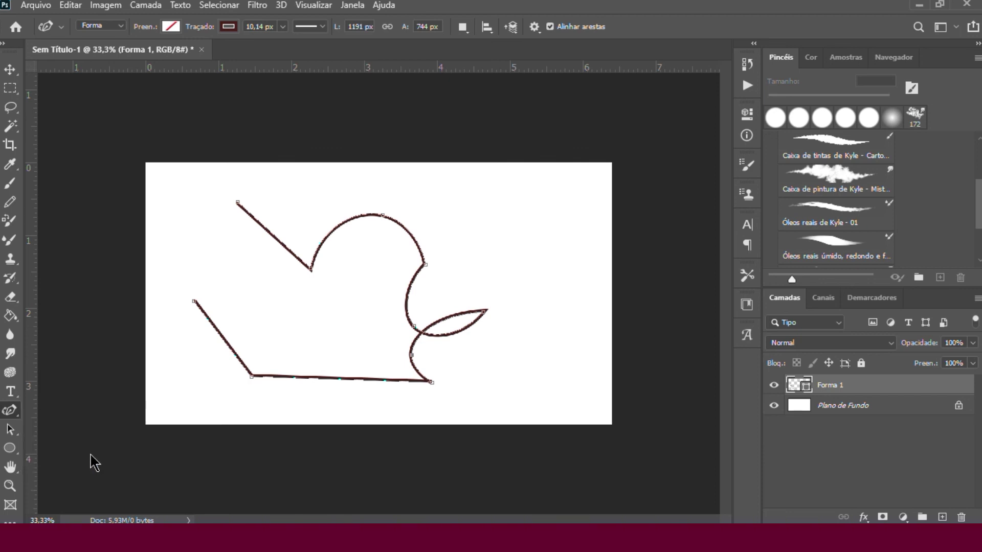
click(19, 417)
drag(12, 418, 57, 466)
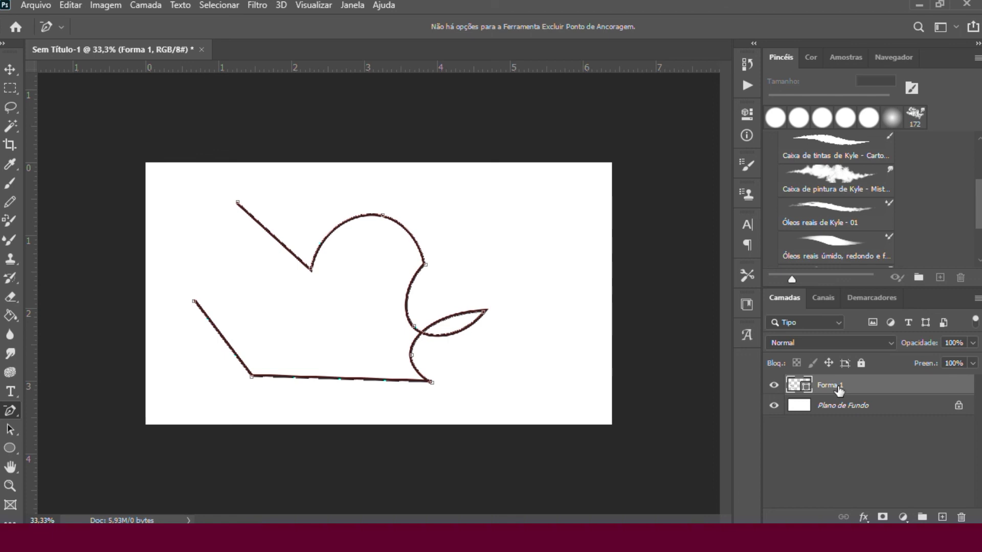
Paint an S-shaped test stroke with the first recent round brush on a new layer above Forma 1, and delete that layer
click(939, 516)
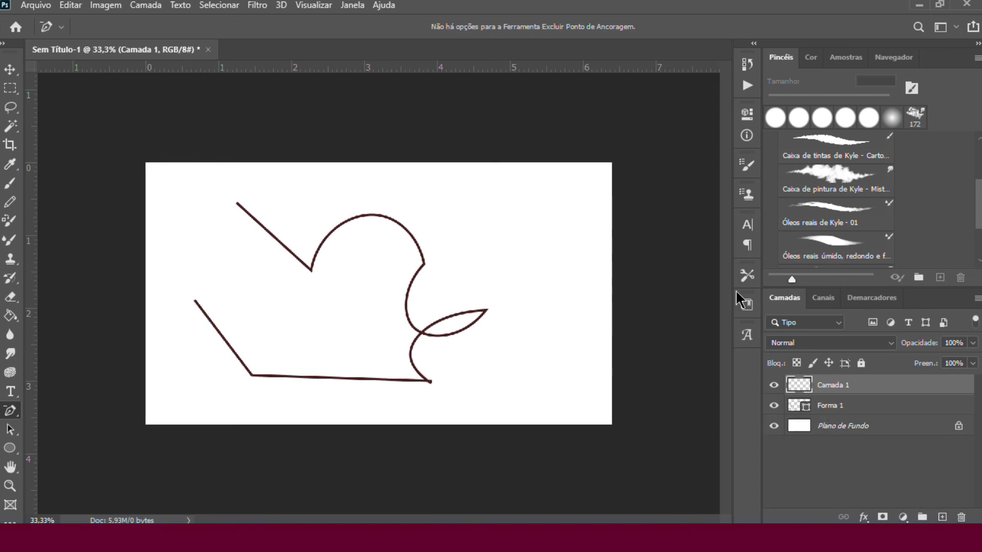
click(775, 119)
mouse_move(346, 204)
mouse_down()
mouse_move(319, 268)
mouse_move(457, 308)
mouse_move(445, 380)
mouse_move(507, 415)
mouse_up()
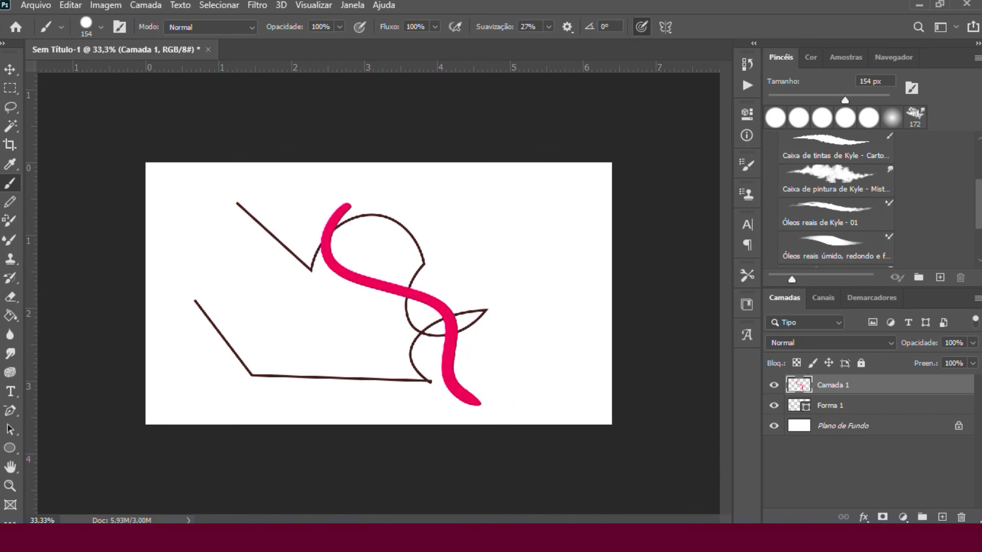
click(961, 516)
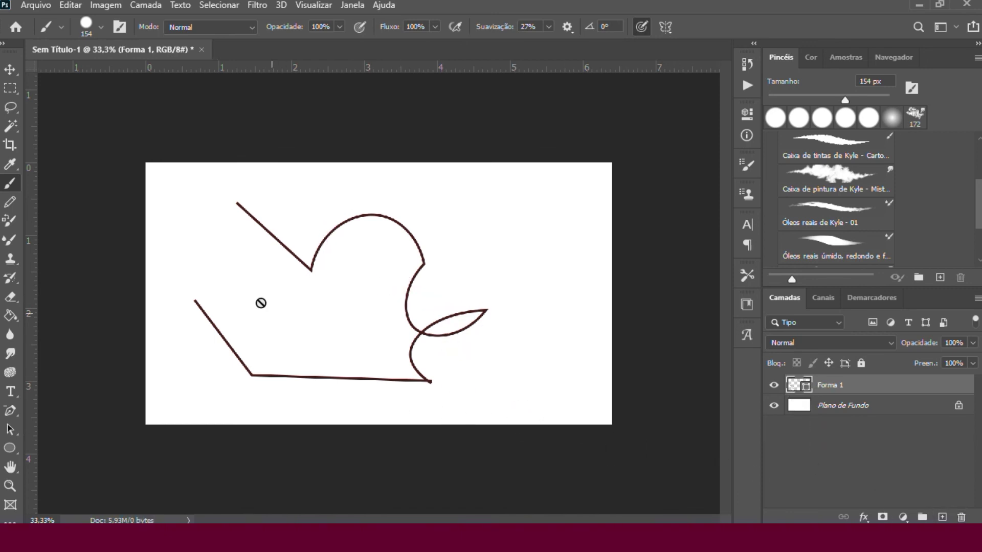
Return to the Pen tool, try a pink fill on Forma 1 and set its fill back to none
click(11, 411)
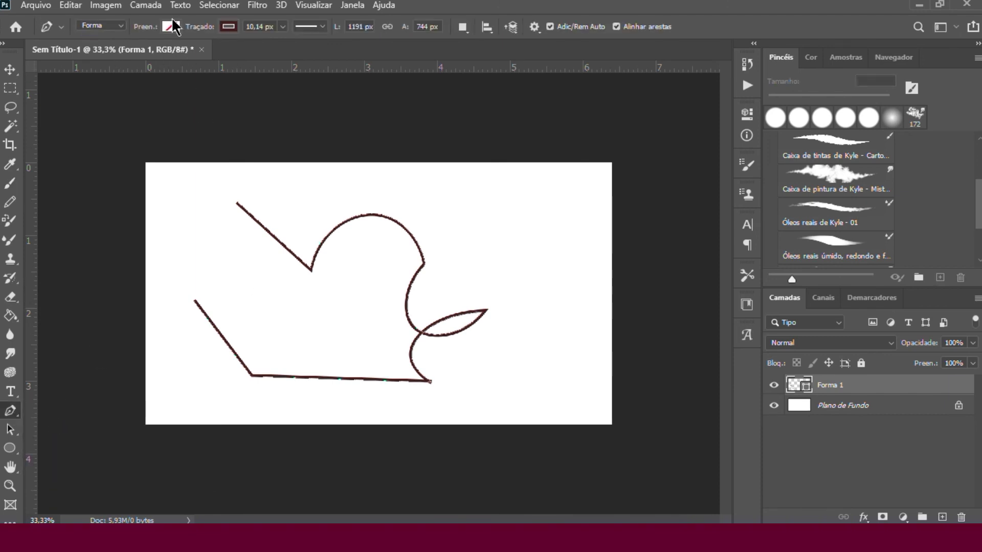
click(171, 26)
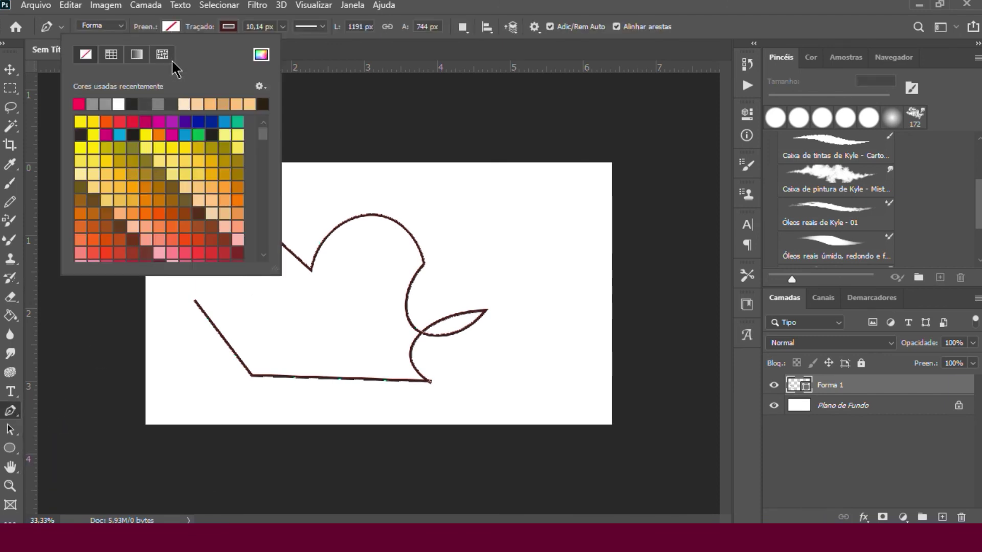
click(79, 103)
click(86, 56)
click(322, 57)
Set the stroke colour of Forma 1 to the recent pink, trying no stroke as well, and adjust its stroke width
click(228, 27)
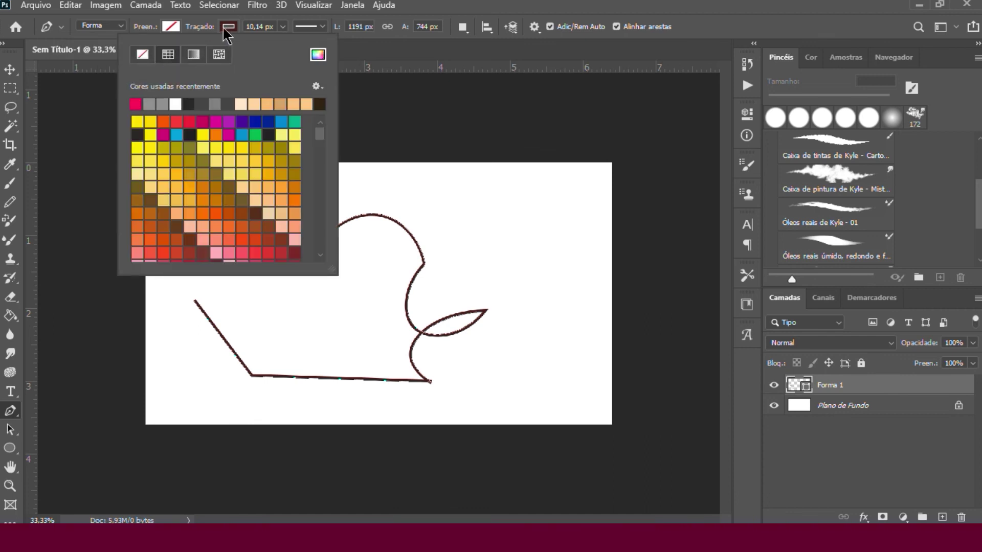
click(136, 104)
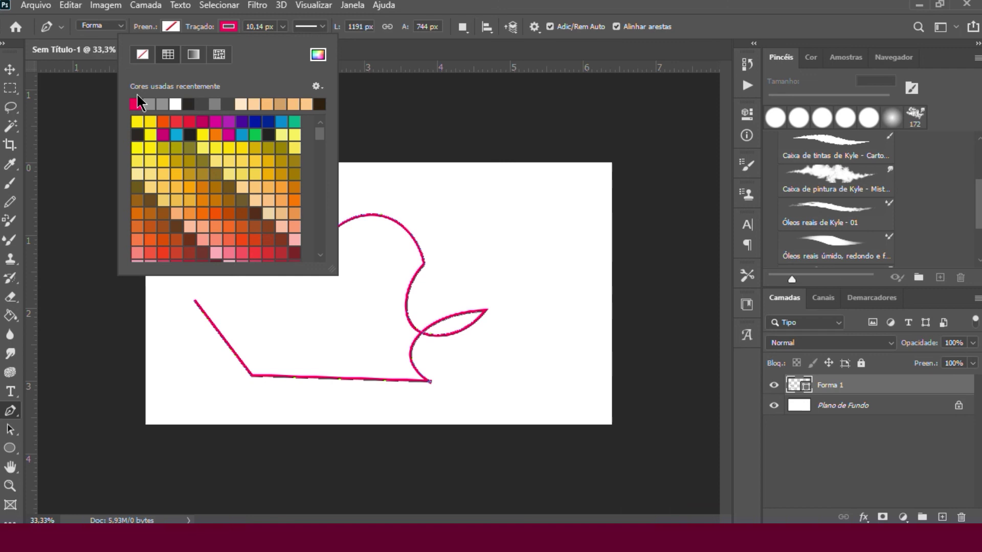
click(143, 55)
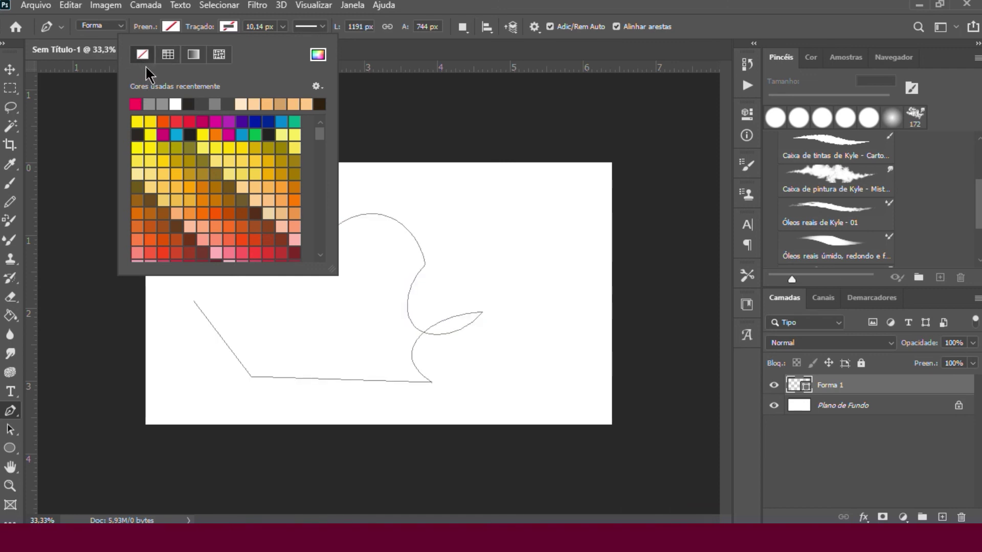
click(137, 102)
click(407, 54)
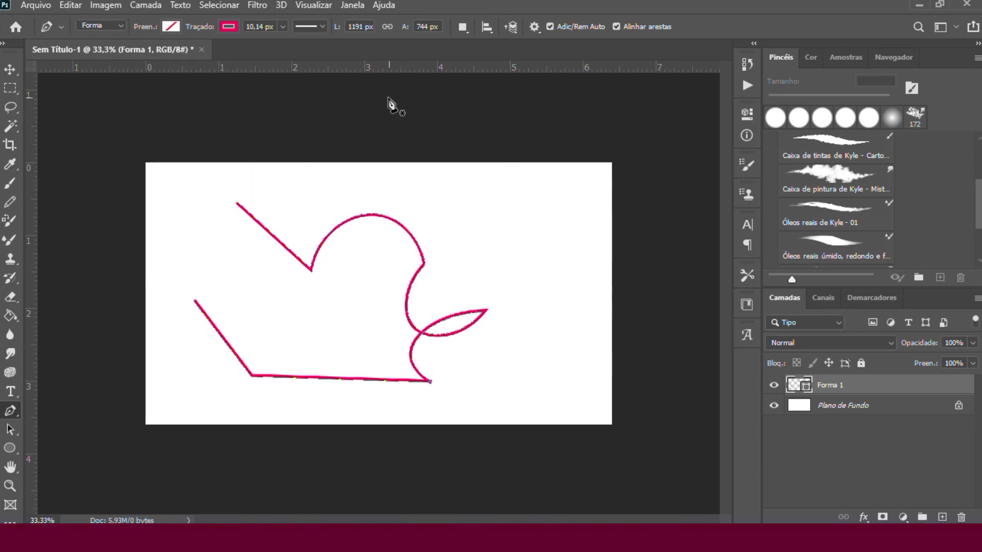
click(282, 27)
mouse_move(315, 42)
mouse_down()
mouse_move(287, 41)
mouse_move(298, 87)
mouse_move(285, 46)
mouse_up()
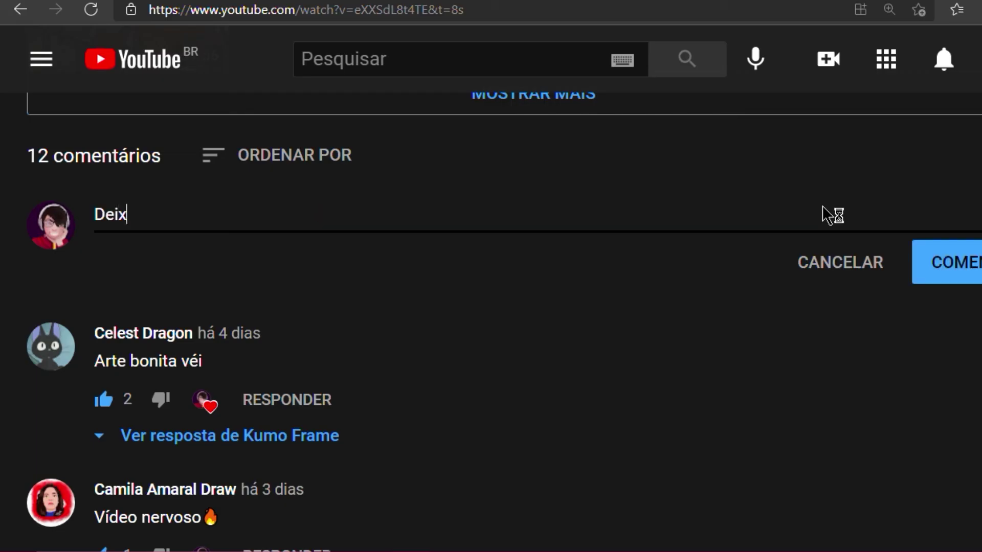
Switch to the YouTube video page and write the comment "Deixa o like e se inscreve por favor ; )"
text(a o like e se inscr)
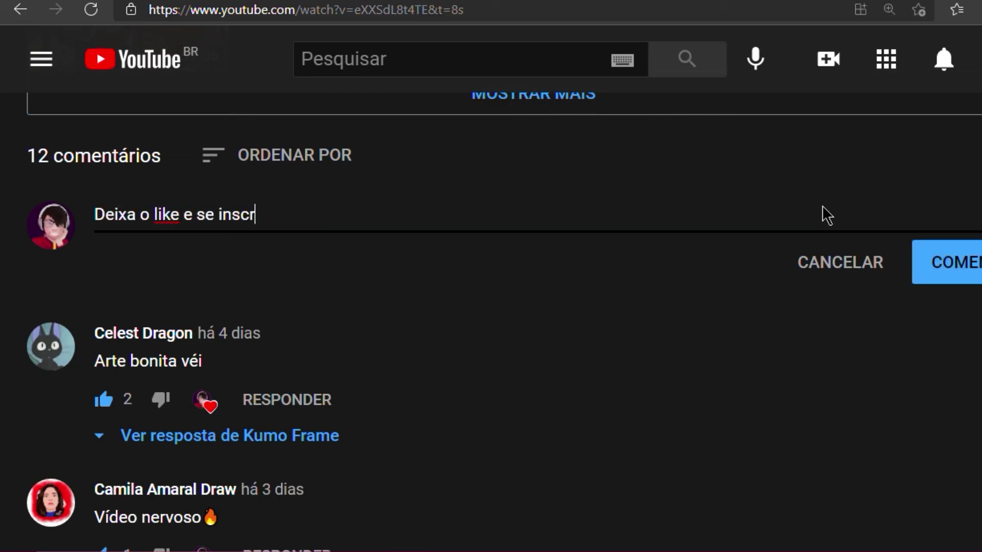
text(eve por favor ;)
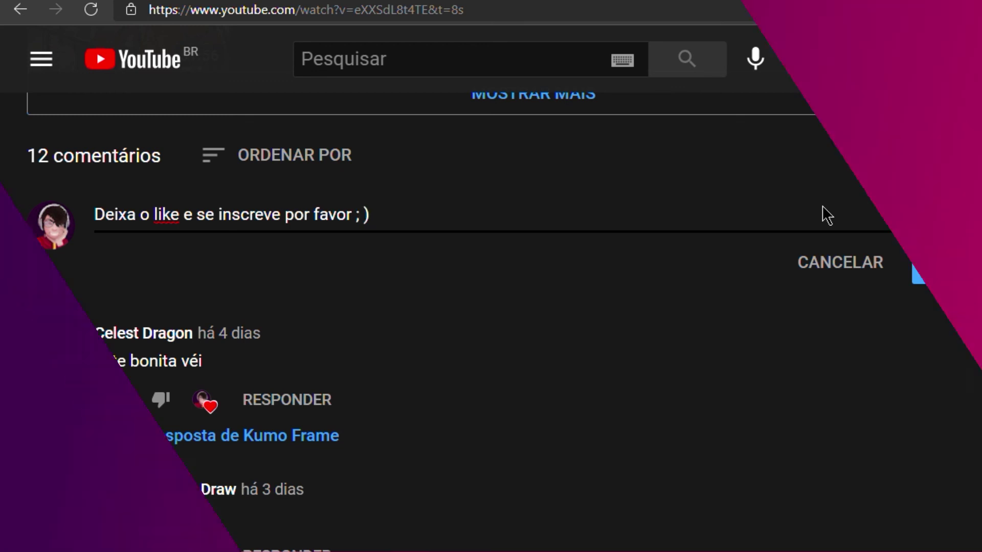